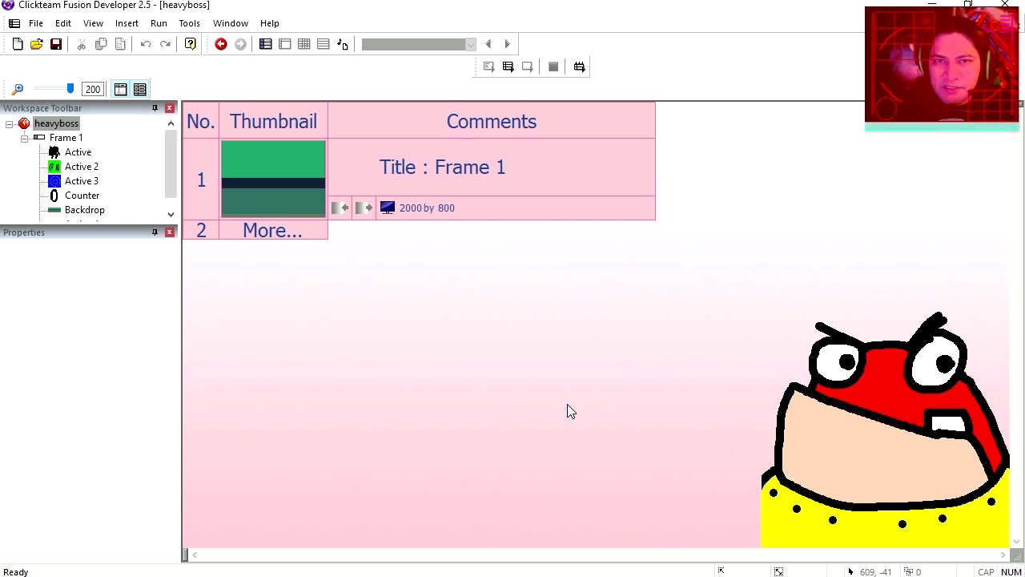
Run the application and reposition its window to preview the game
left_click(508, 67)
left_click_drag(521, 88, 512, 40)
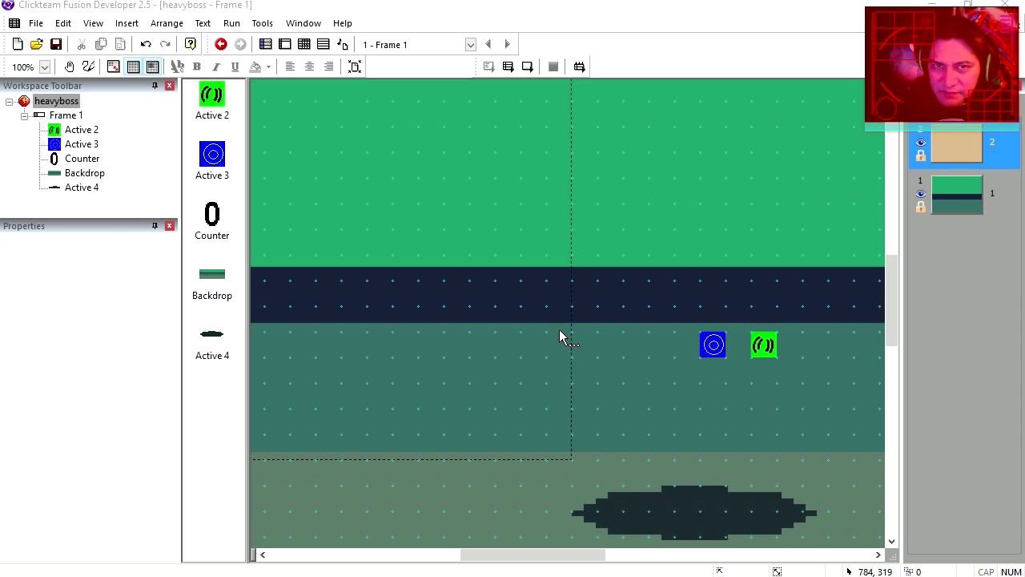
Examine Frame 1's layout, including Active 3's image and movement settings, the Active 4 shadow and the backdrop
scroll(480, 384, "right", 2)
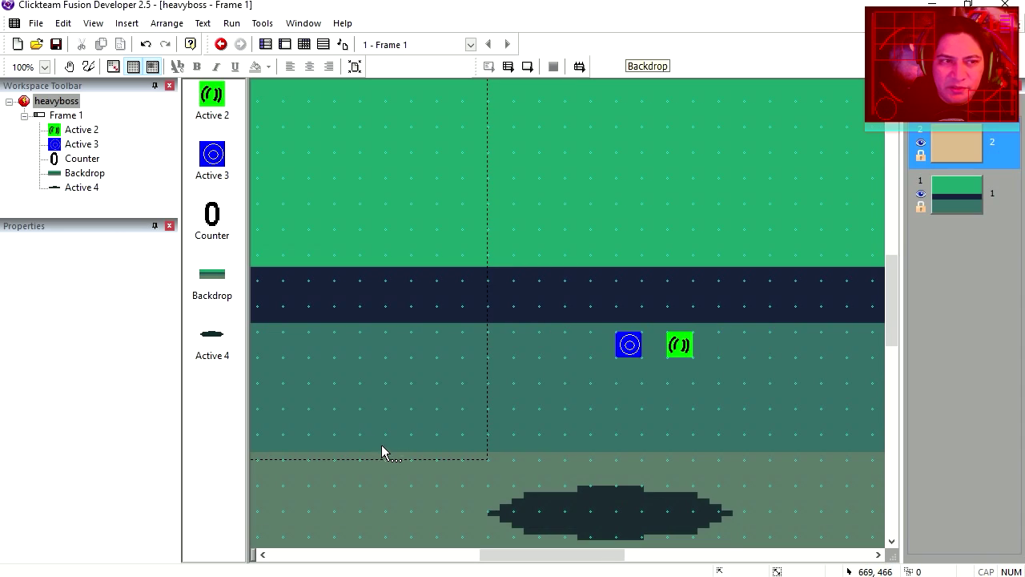
left_click(44, 67)
left_click(22, 134)
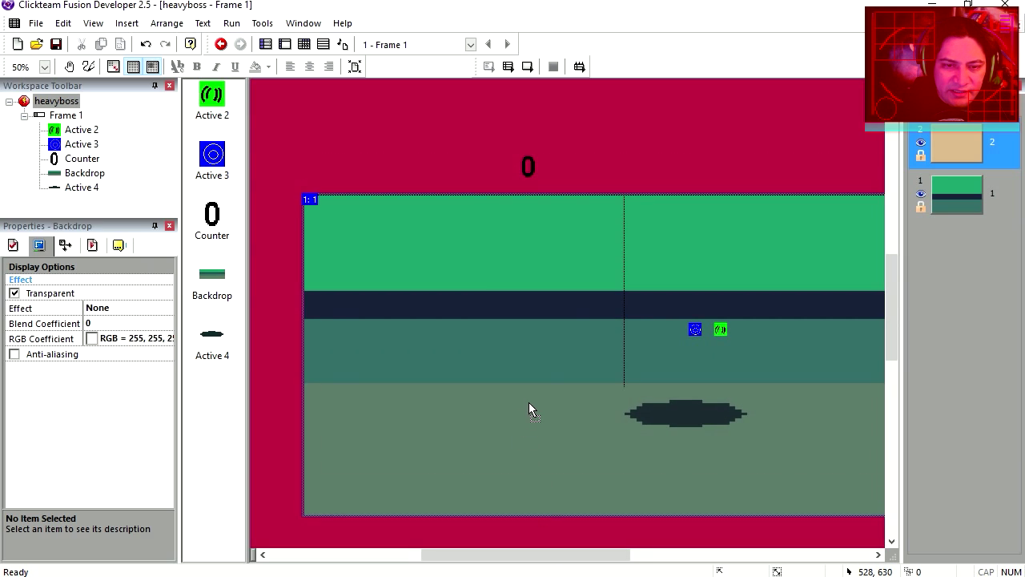
left_click_drag(528, 402, 591, 272)
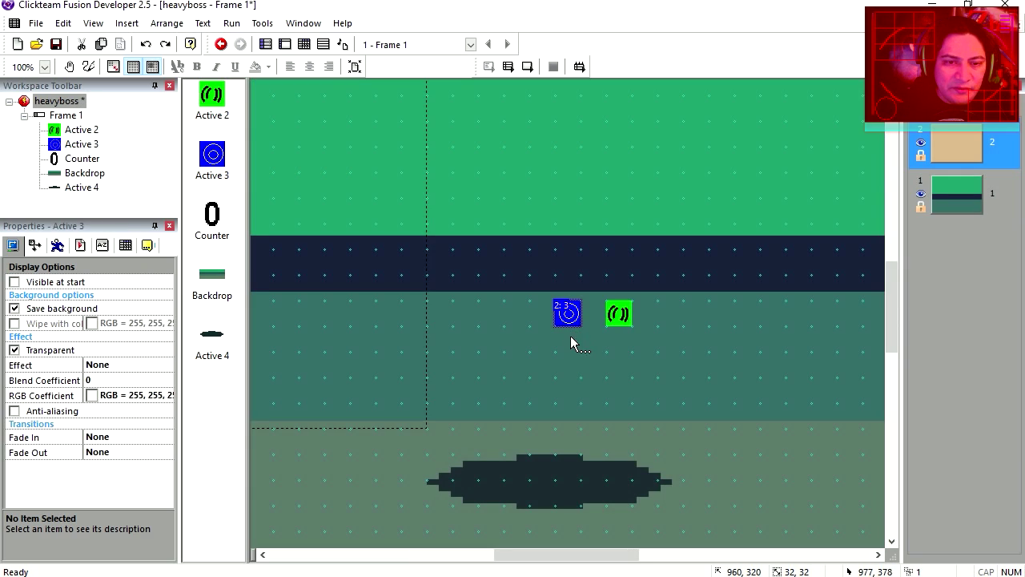
double_click(568, 316)
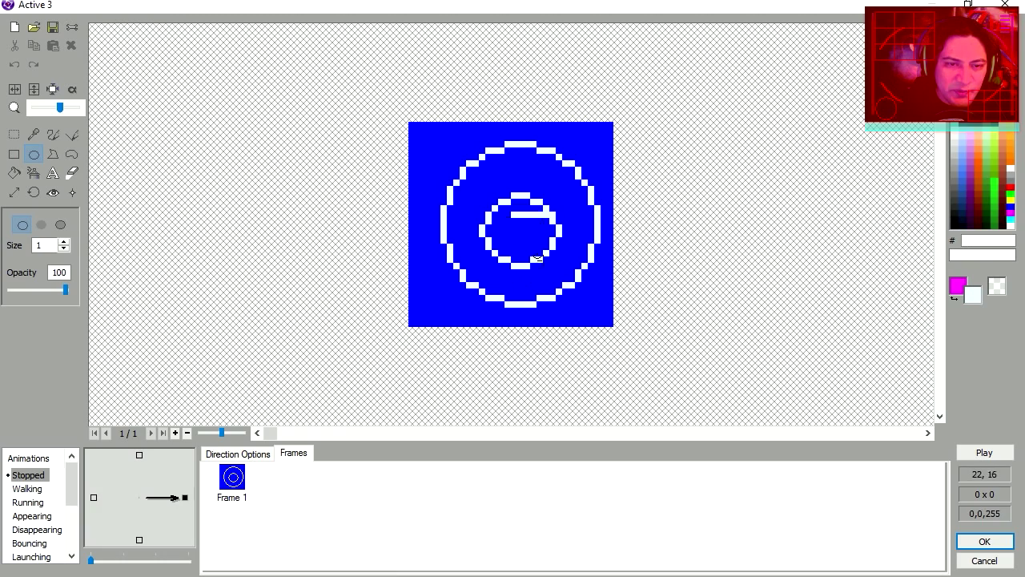
key("Return")
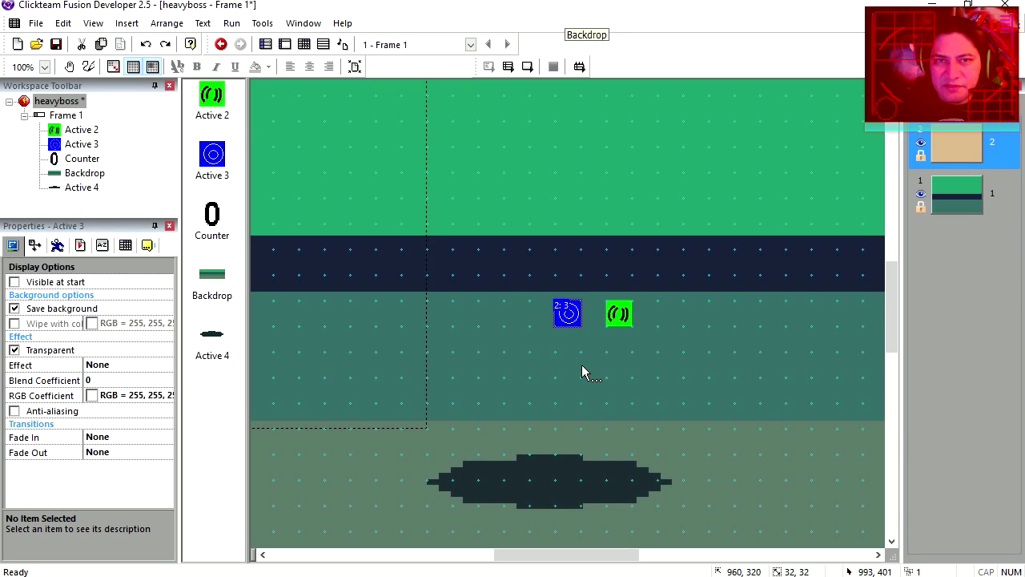
left_click(57, 245)
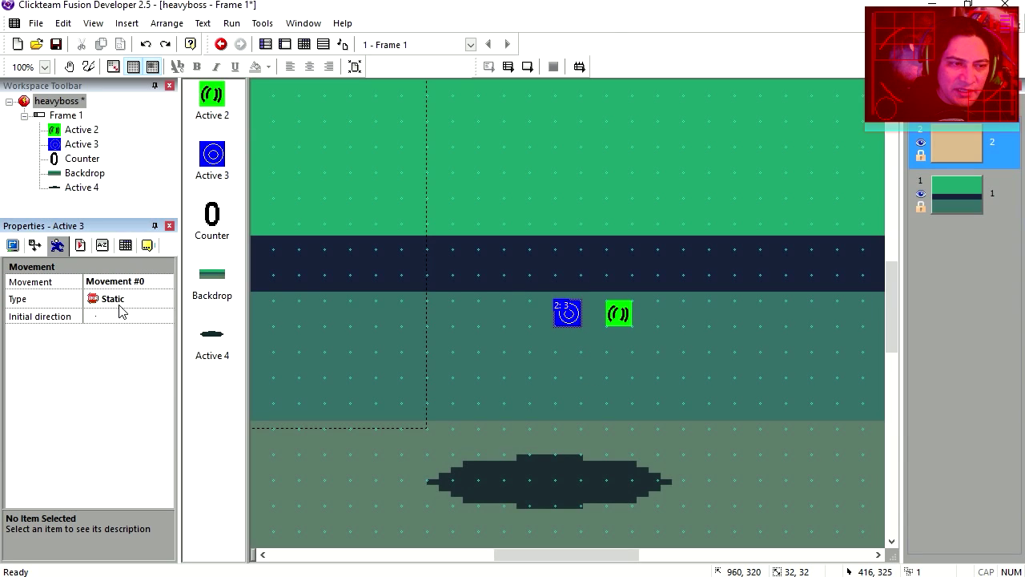
scroll(554, 354, "down", 3)
left_click(555, 354)
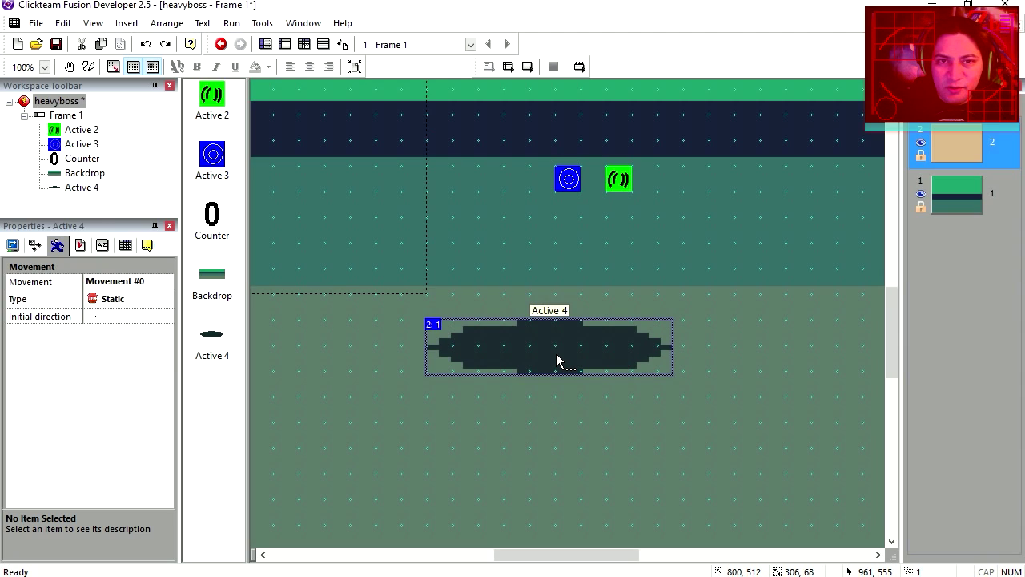
left_click(576, 449)
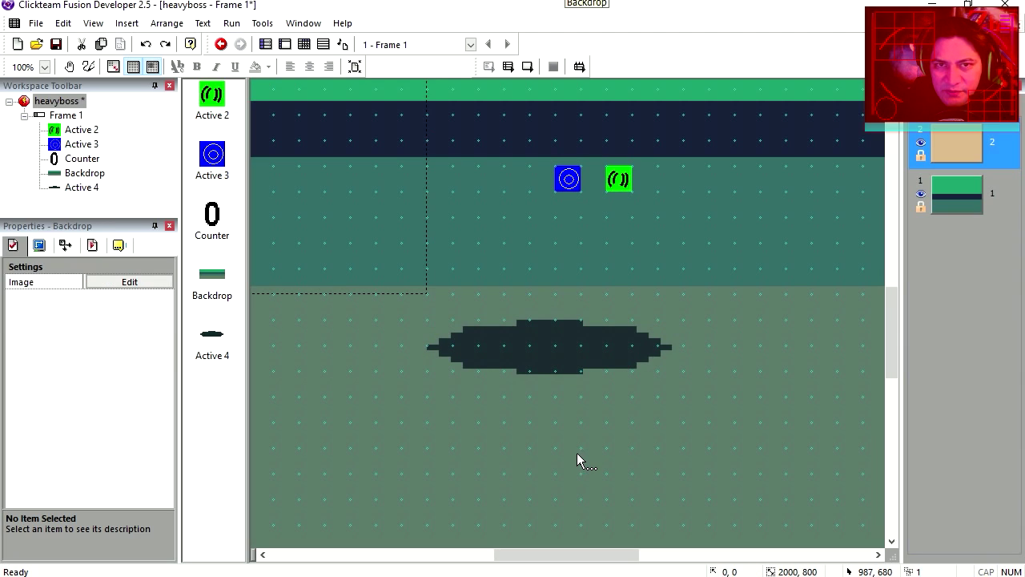
Switch to Photoshop and preview the giant robot's pose layers above Layer 1 in GIANT ROBOT.psd
key("alt+Tab")
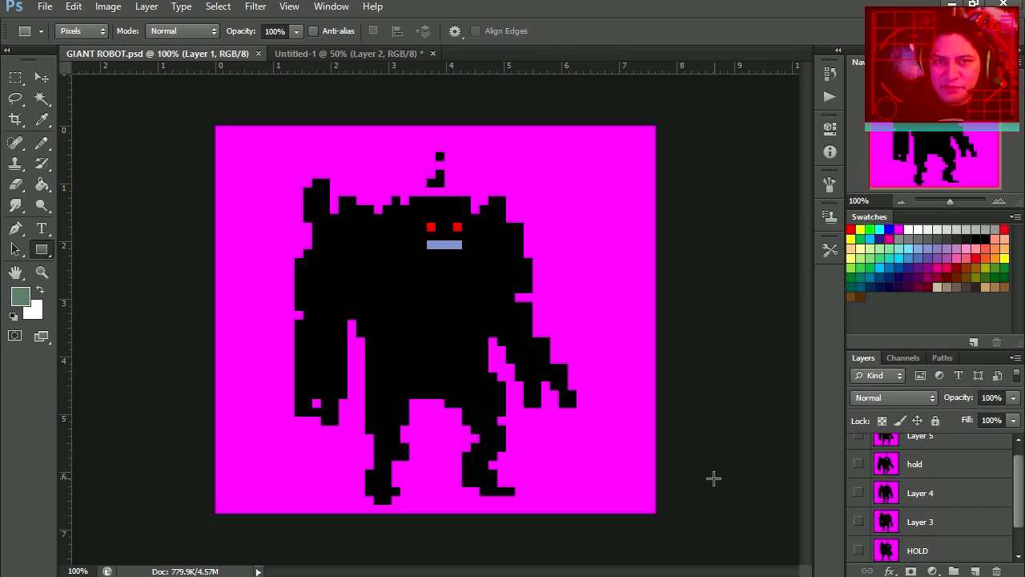
scroll(956, 547, "down", 2)
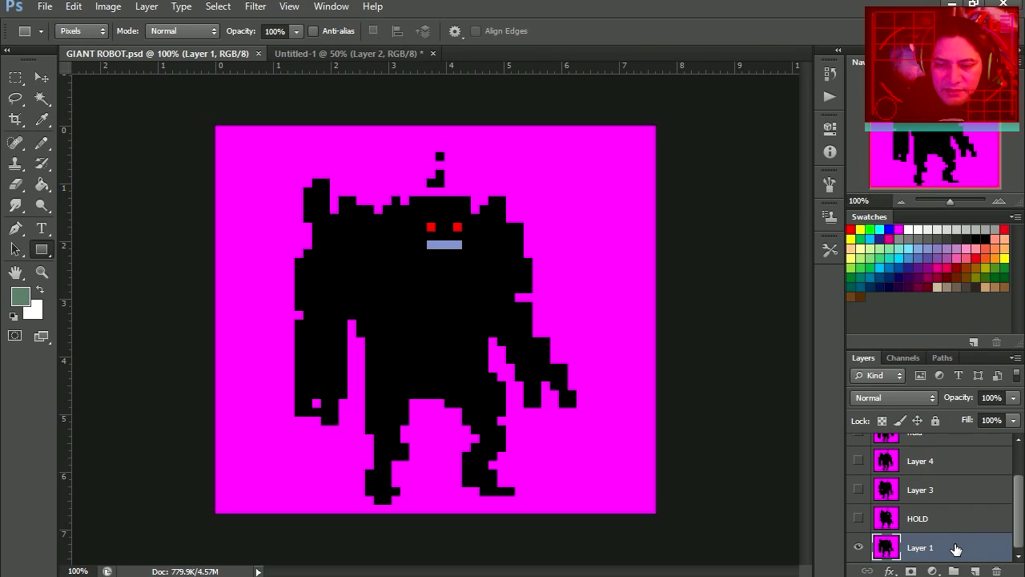
left_click_drag(859, 518, 858, 447)
left_click(859, 448)
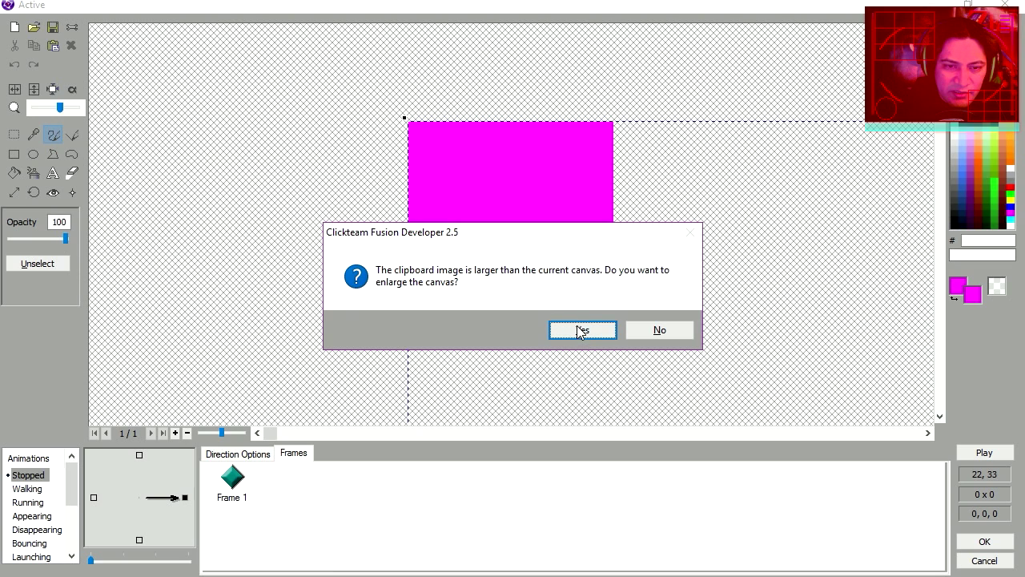
Create six black-filled frames in the Active object's Stopped animation, on a canvas enlarged to the clipboard image
left_click(584, 329)
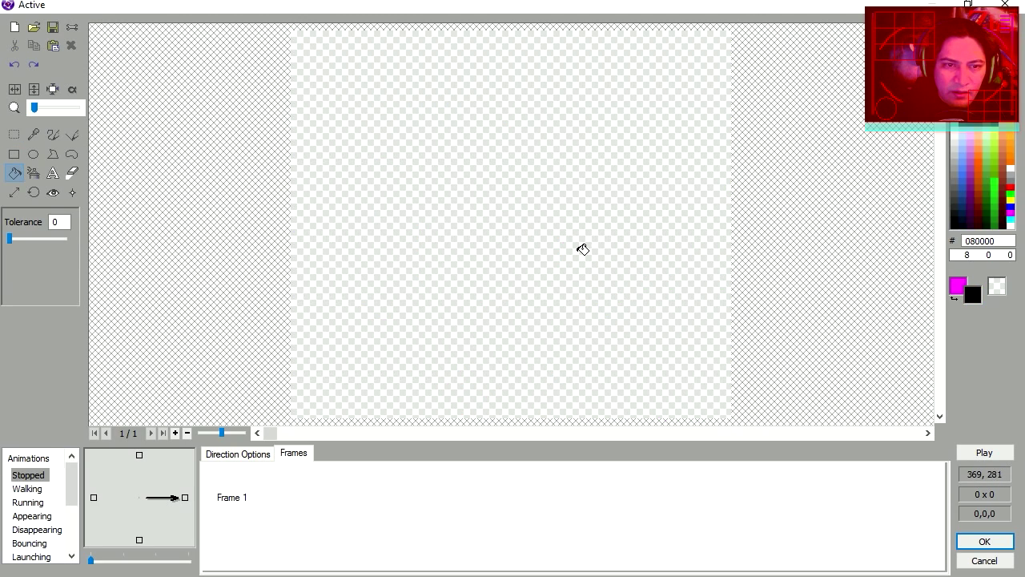
left_click(553, 224)
right_click(239, 484)
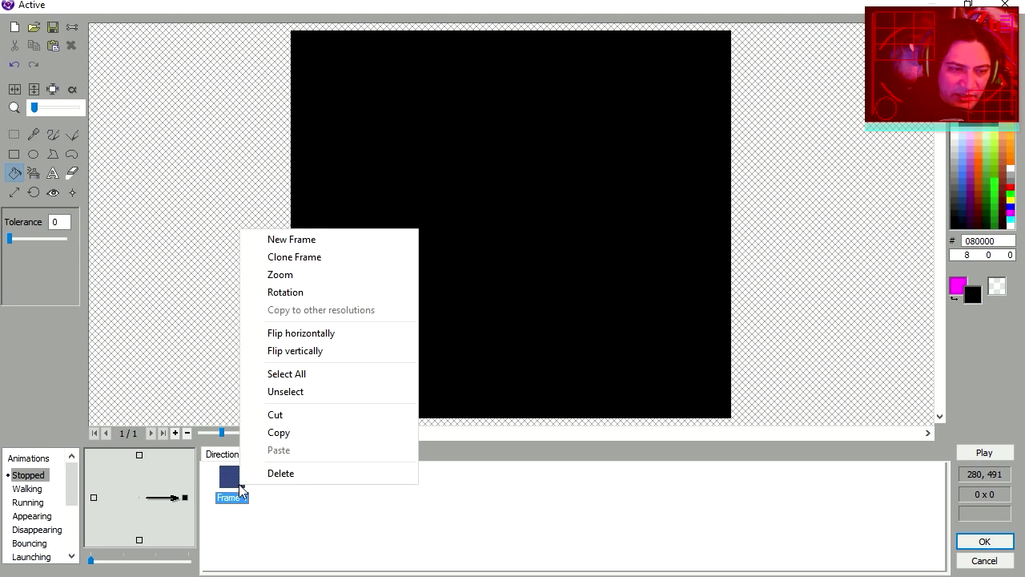
left_click(318, 291)
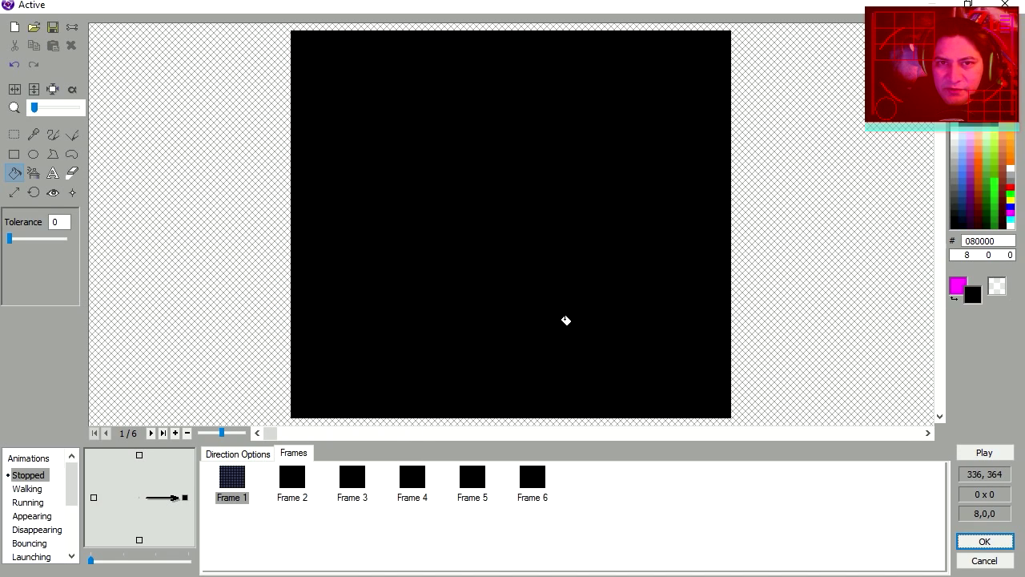
Paste the first robot pose into Frame 1 and copy Photoshop's Frame 2 HOLD layer into Frame 2
key("ctrl+v")
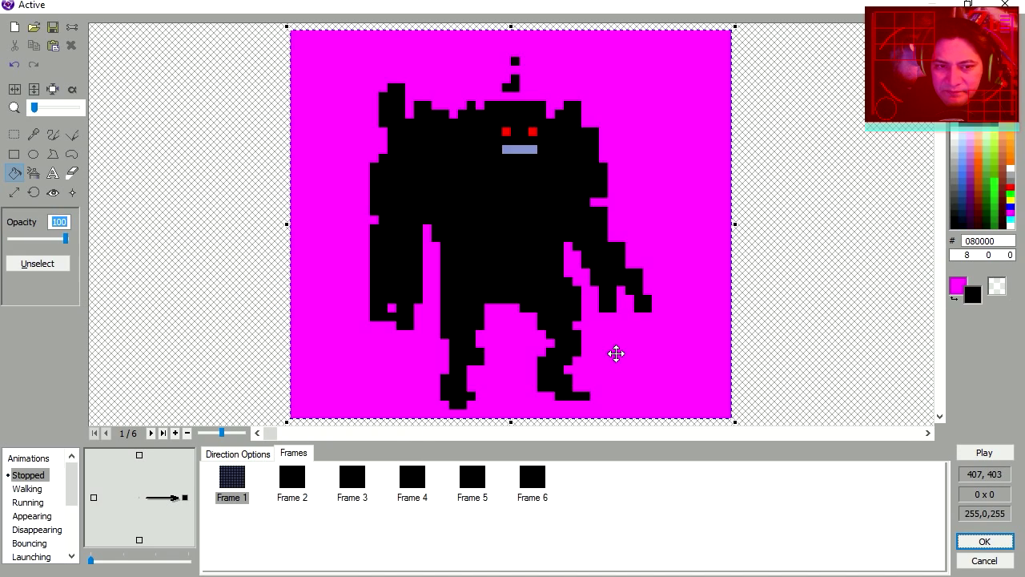
left_click(295, 484)
key("alt+Tab")
left_click(858, 499)
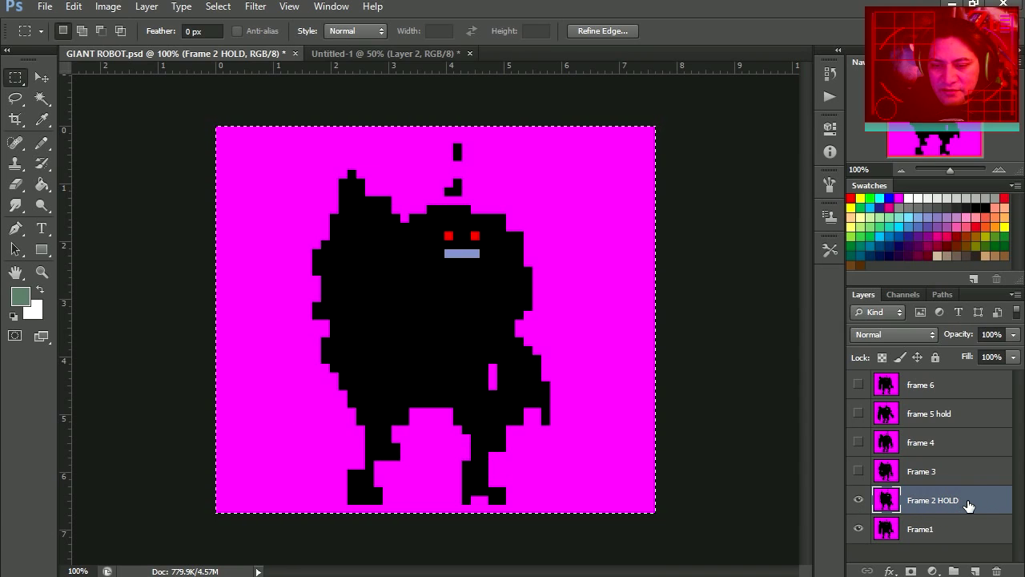
key("alt+Tab")
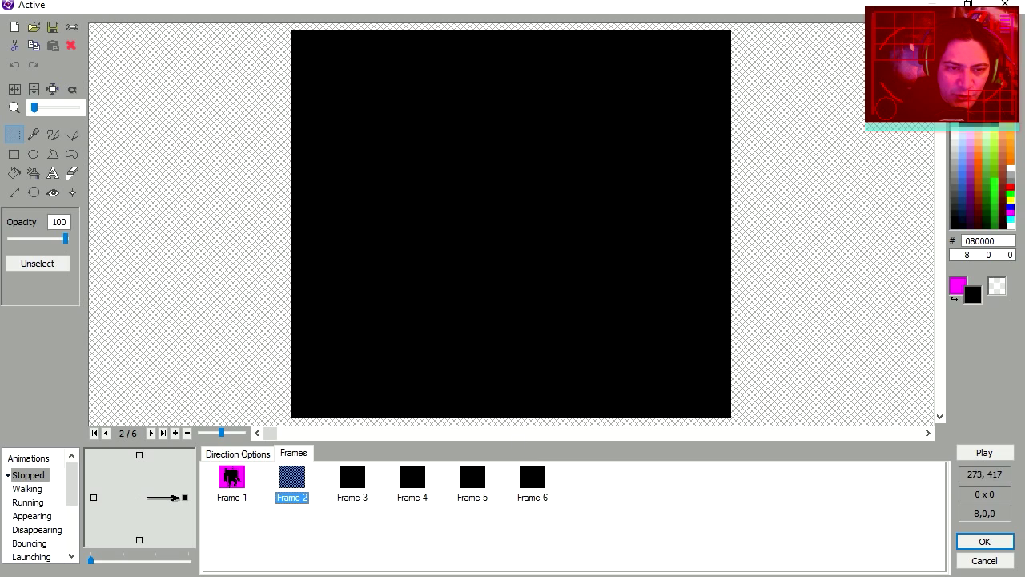
key("ctrl+v")
Duplicate Frame 2 three times to hold the pose through Frame 5
left_click(297, 482)
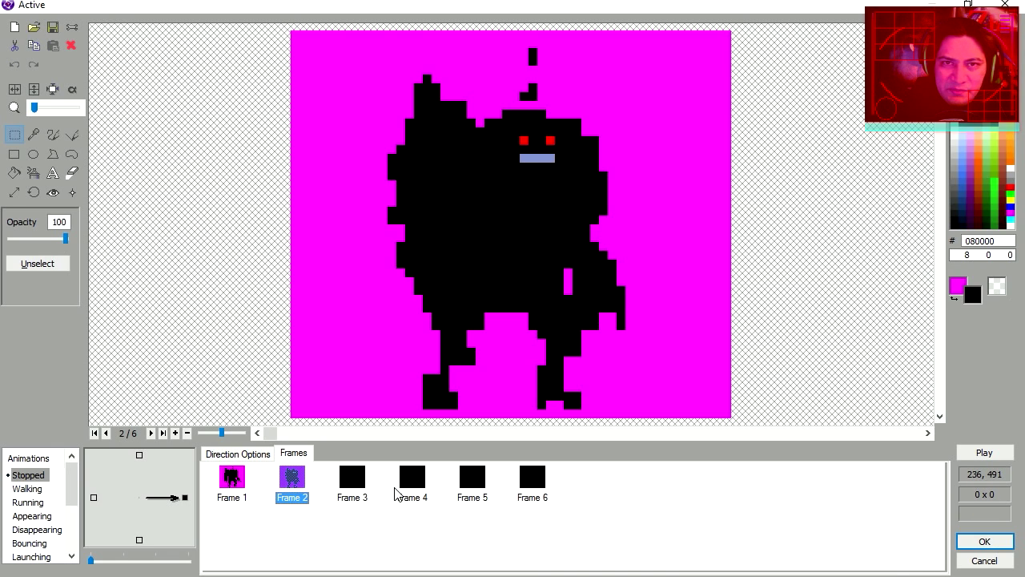
key("ctrl+v")
key("ctrl+v")
key("ctrl+v")
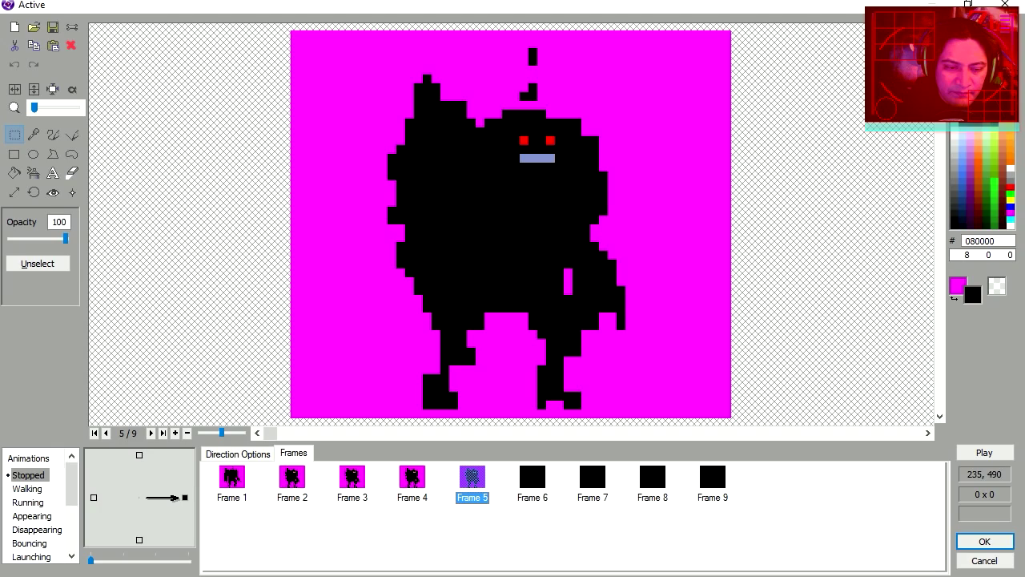
Show Photoshop's Frame 3 layer and copy it into Frame 6 of the robot animation
key("alt+Tab")
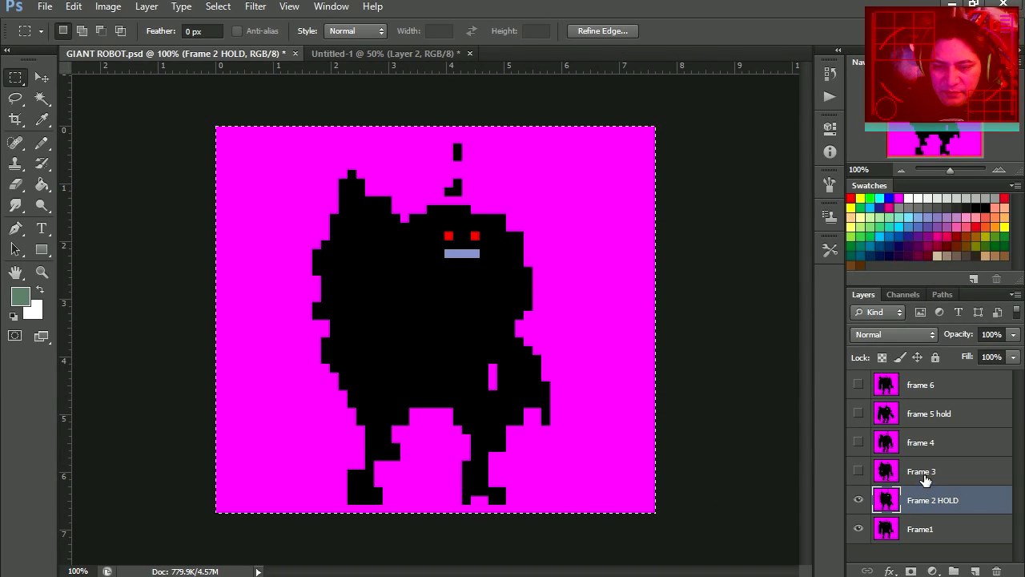
left_click(883, 473)
left_click(859, 470)
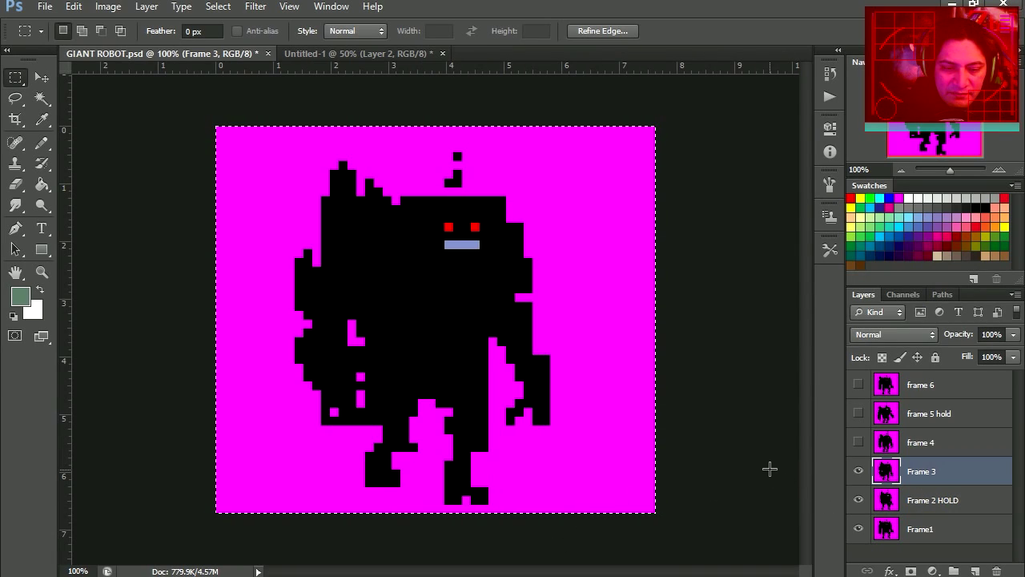
key("alt+Tab")
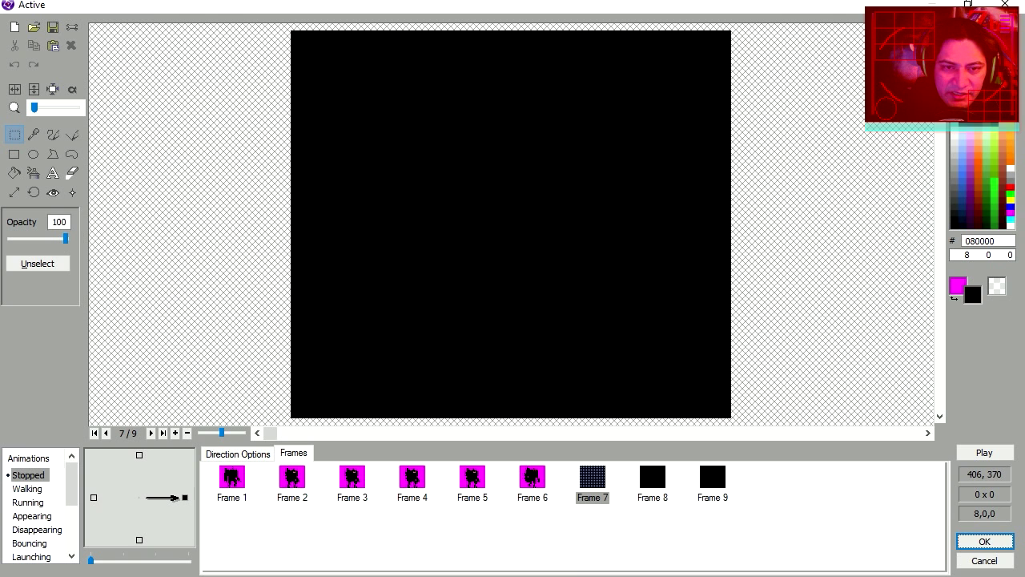
Copy Photoshop's frame 4 and frame 5 hold layers into Frames 7 and 8 of the robot animation
key("alt+Tab")
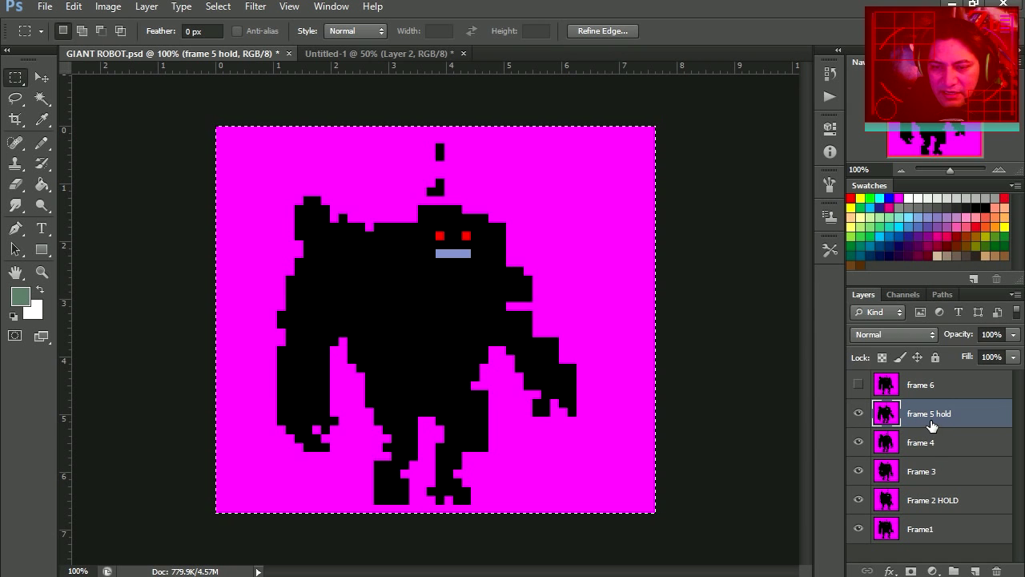
key("alt+Tab")
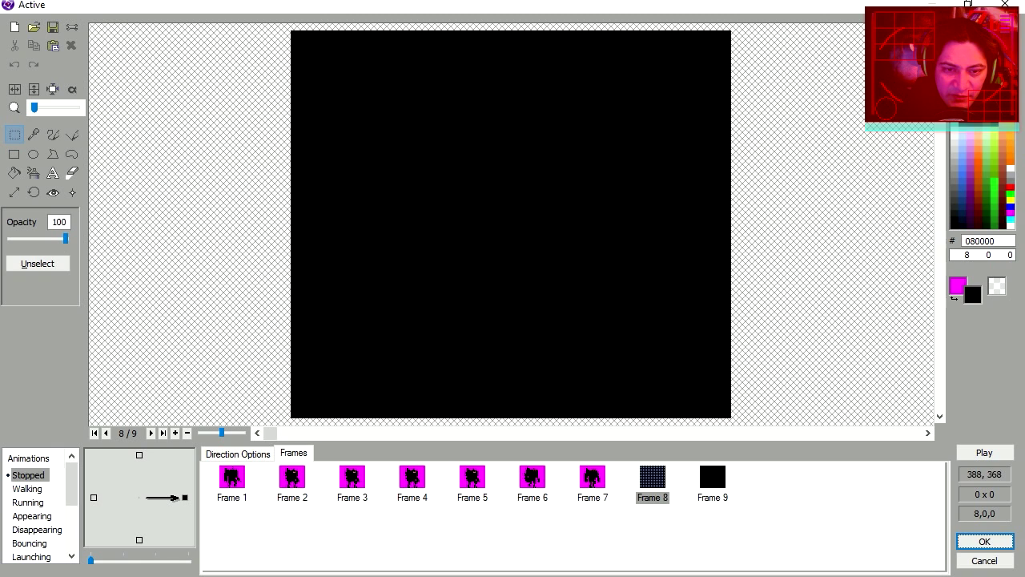
key("ctrl+v")
Duplicate Frame 8 to hold its pose through Frame 11
left_click(662, 494)
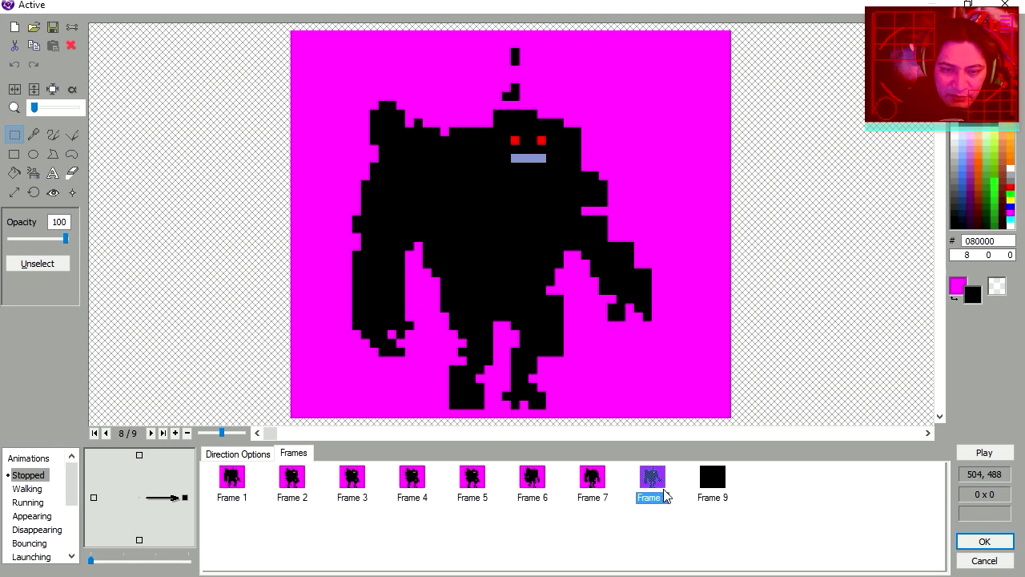
key("ctrl+c")
key("ctrl+v")
key("ctrl+v")
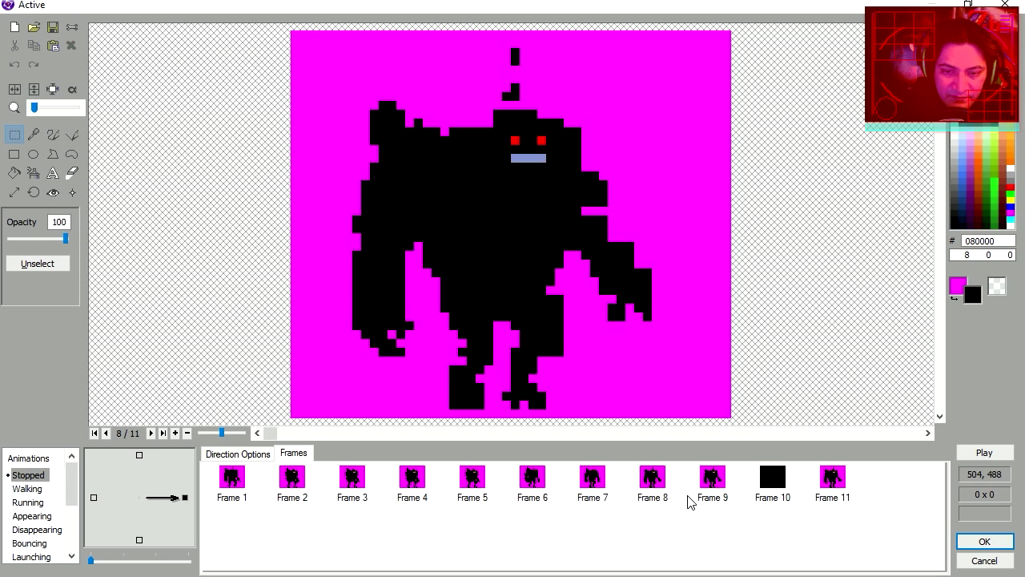
Show Photoshop's frame 6 layer and copy it into the last black frame, Frame 12
left_click(774, 489)
key("alt+Tab")
left_click(935, 394)
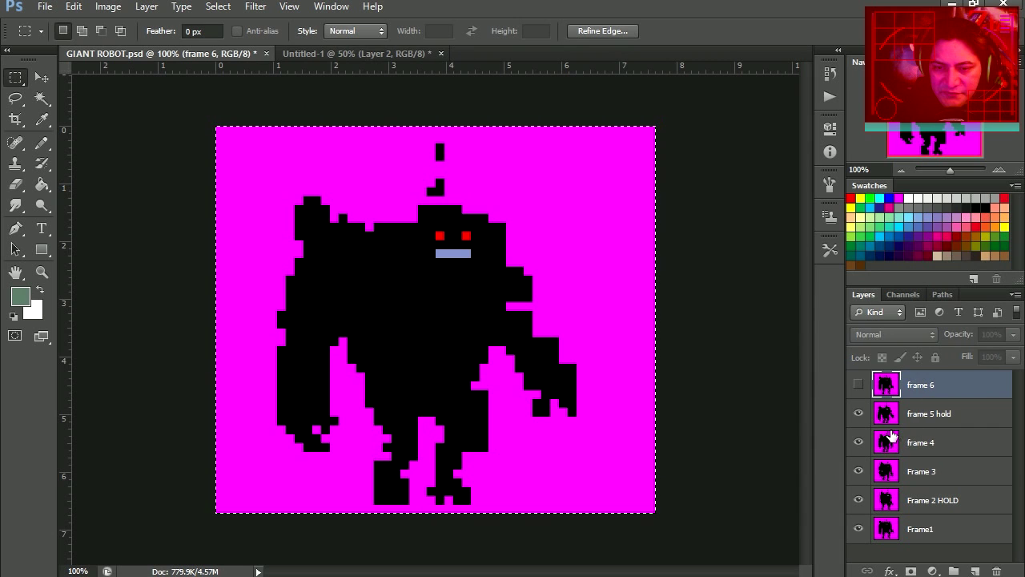
left_click(859, 386)
key("ctrl+c")
key("alt+Tab")
key("ctrl+v")
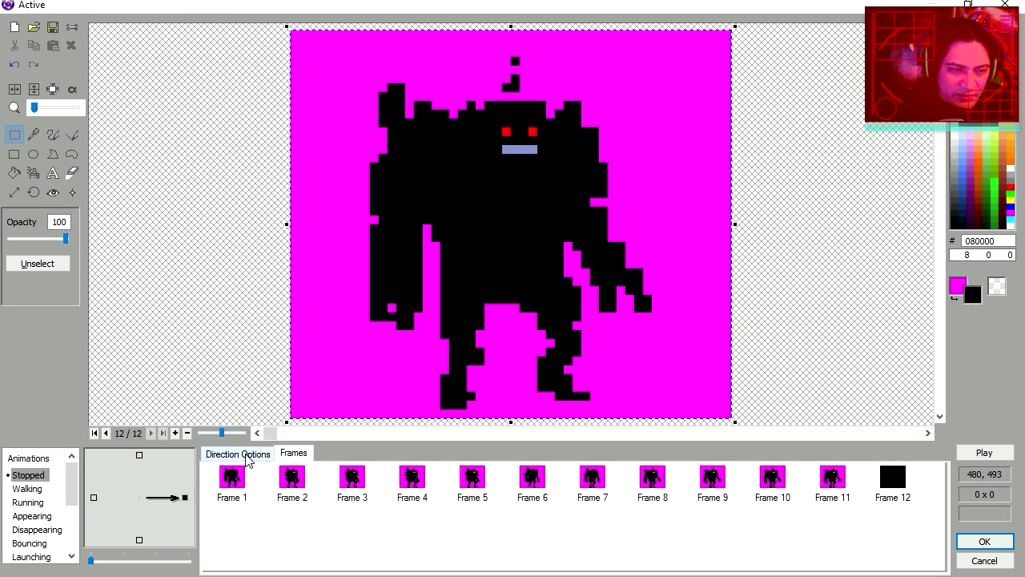
Set the Stopped animation's speed to 10 and play the animation preview
left_click(238, 452)
type("10")
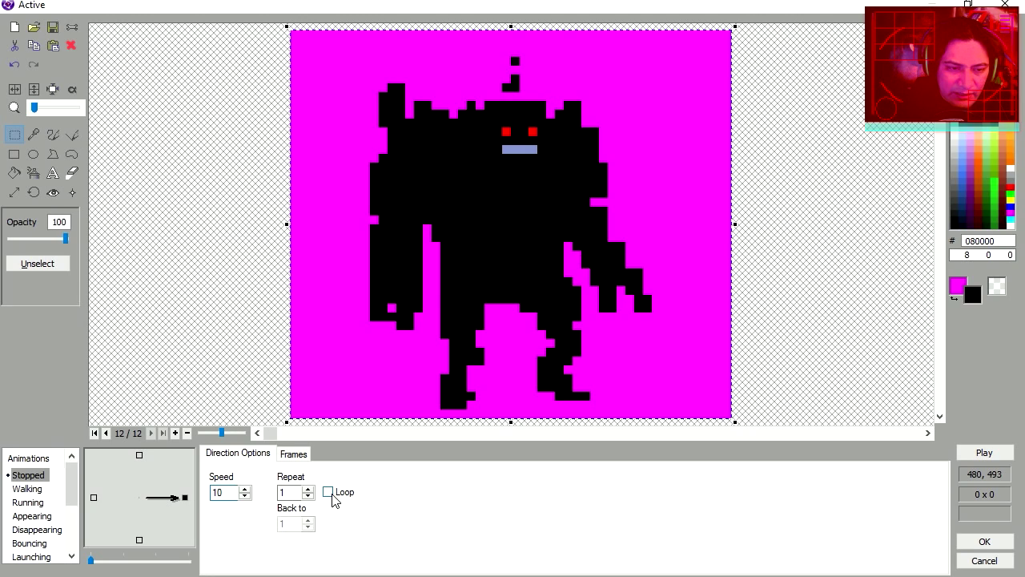
left_click(294, 453)
left_click(977, 457)
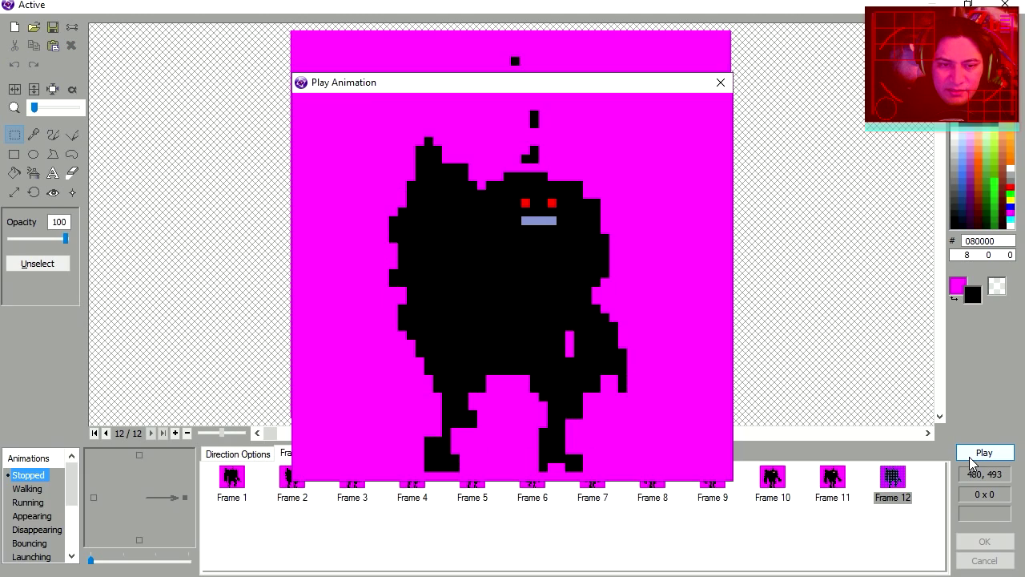
left_click(720, 83)
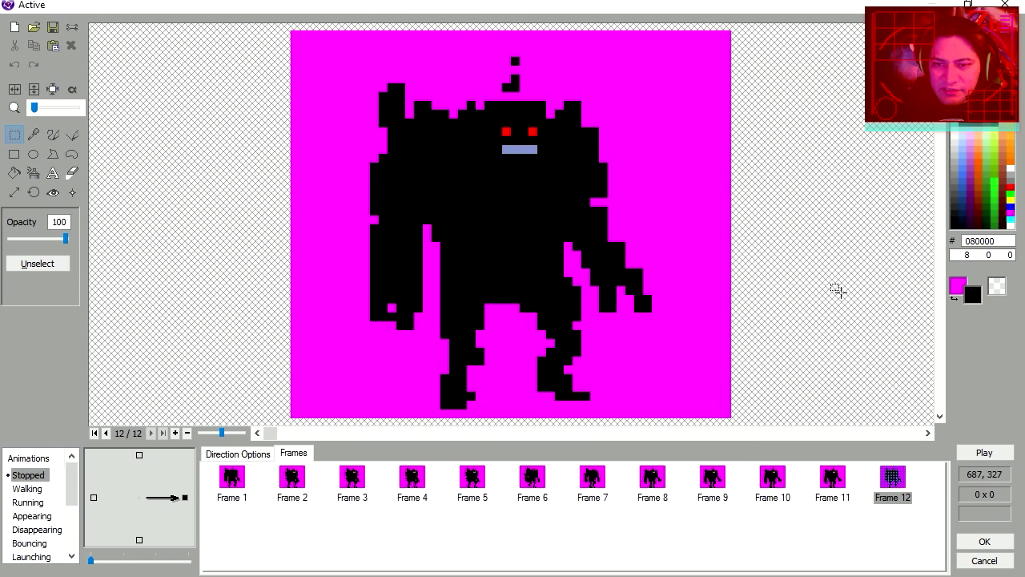
Fill the magenta background and the gap in the robot's hand with the transparent color in Frame 12
right_click(993, 289)
left_click(15, 172)
right_click(336, 137)
right_click(391, 307)
Make the magenta background and the gaps inside the robot transparent in the remaining frames, undoing the stray fill on Frame 2
left_click(291, 480)
right_click(400, 392)
right_click(576, 281)
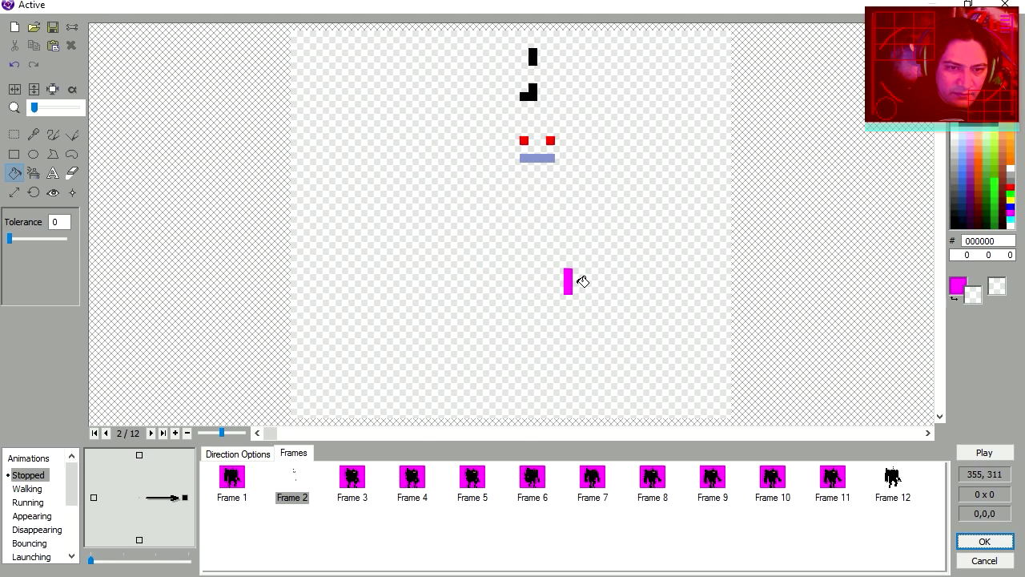
key("ctrl+z")
right_click(569, 280)
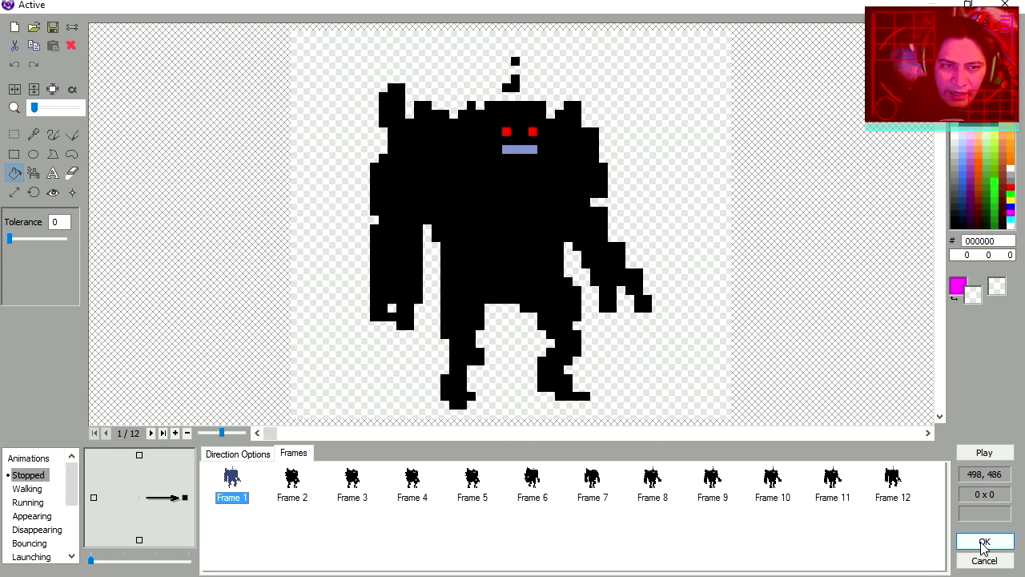
Accept the robot animation and move the Active object so its feet stand on the shadow ellipse
left_click(984, 543)
left_click_drag(723, 521, 559, 282)
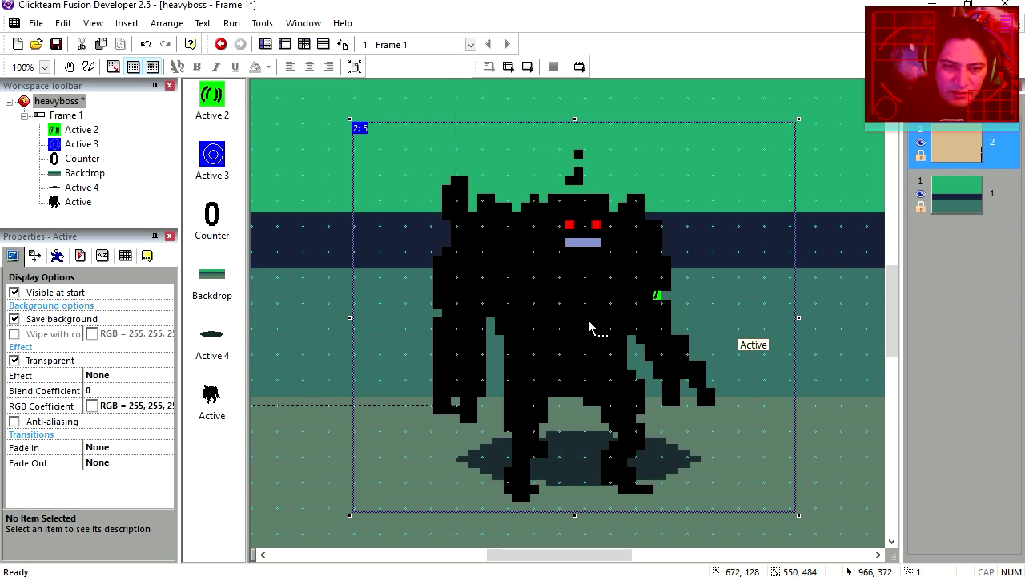
Move the robot Active object upward so its feet meet the upper edge of the shadow ellipse
left_click_drag(588, 319, 591, 285)
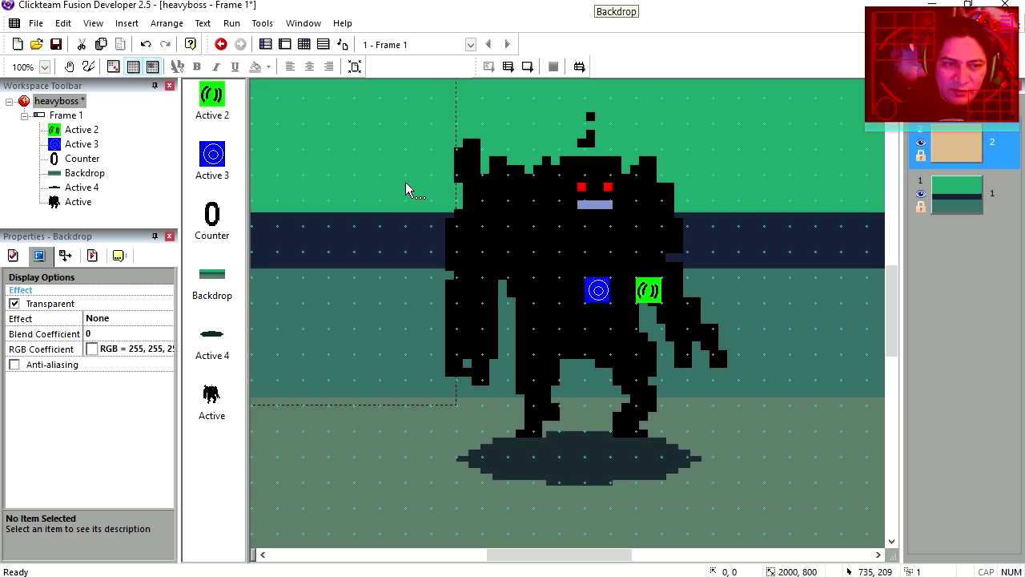
middle_click_drag(408, 190, 572, 374)
middle_click_drag(402, 142, 483, 199)
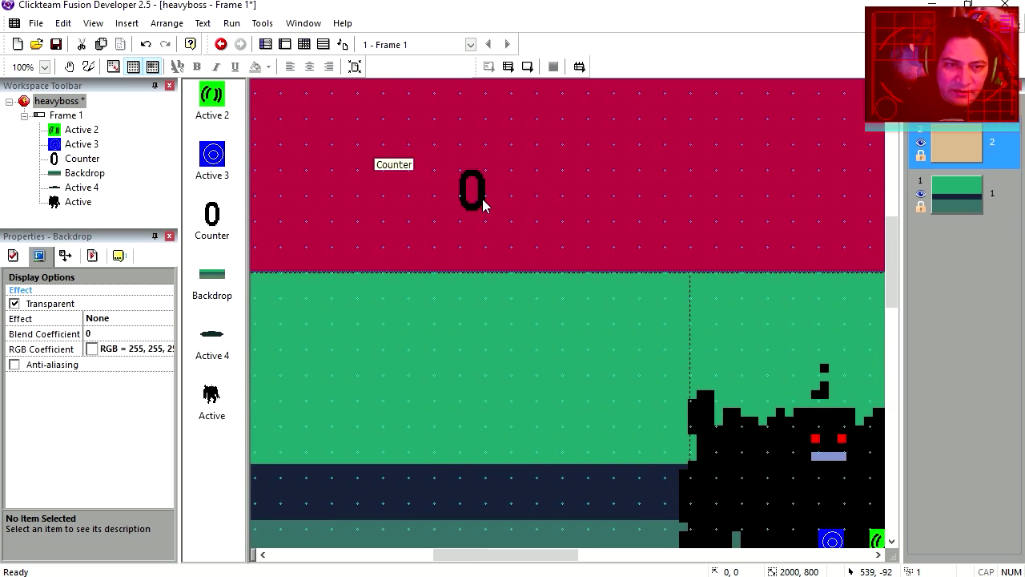
Add an event in the event editor with the condition that the Counter equals 0
left_click(309, 46)
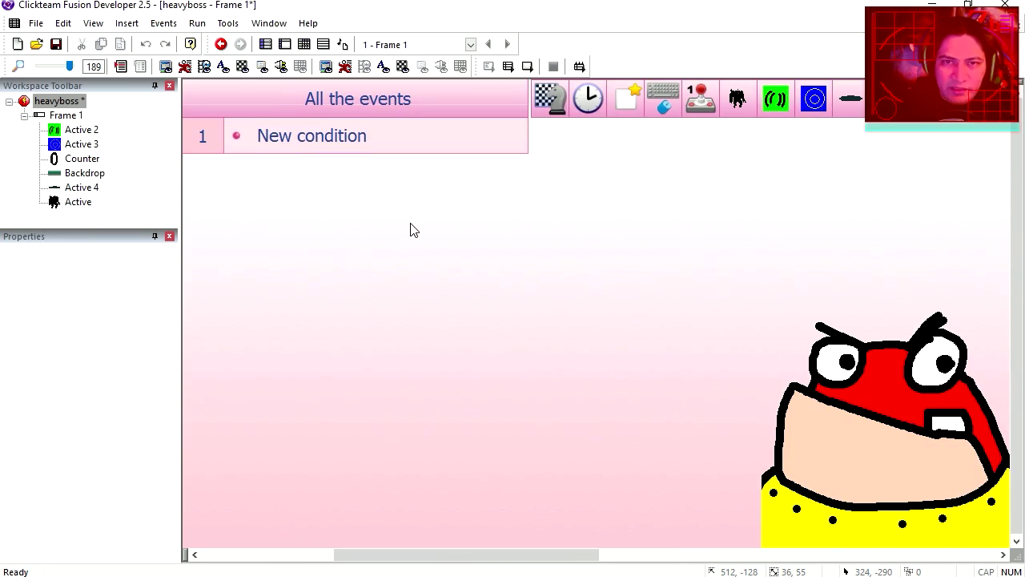
left_click(317, 139)
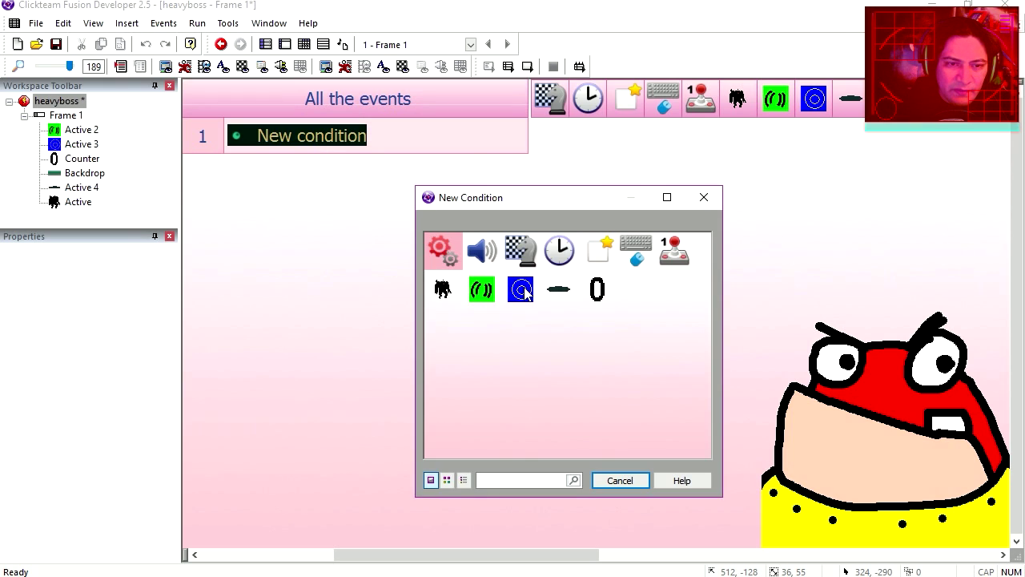
left_click(593, 307)
left_click(698, 438)
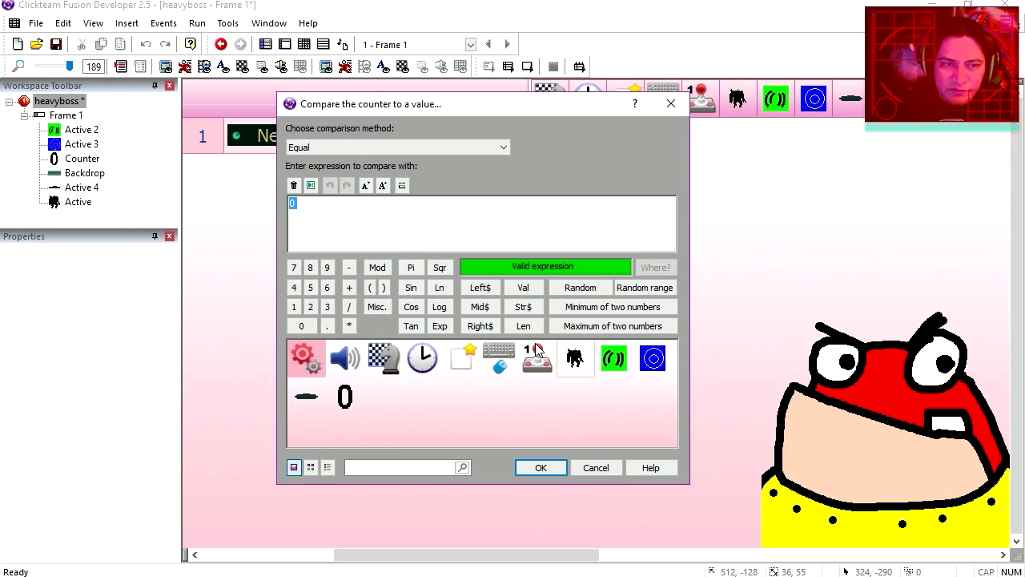
left_click(536, 467)
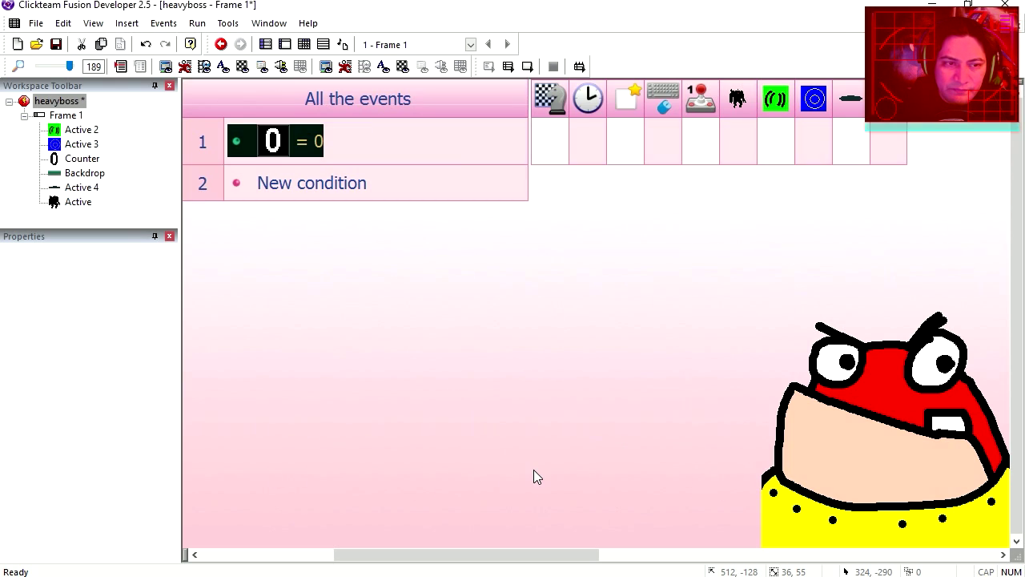
Center the window position relative to Active 3 in the Counter = 0 event, and test-run the application
left_click(564, 143)
mouse_move(606, 322)
left_click(787, 323)
scroll(560, 417, "down", 3)
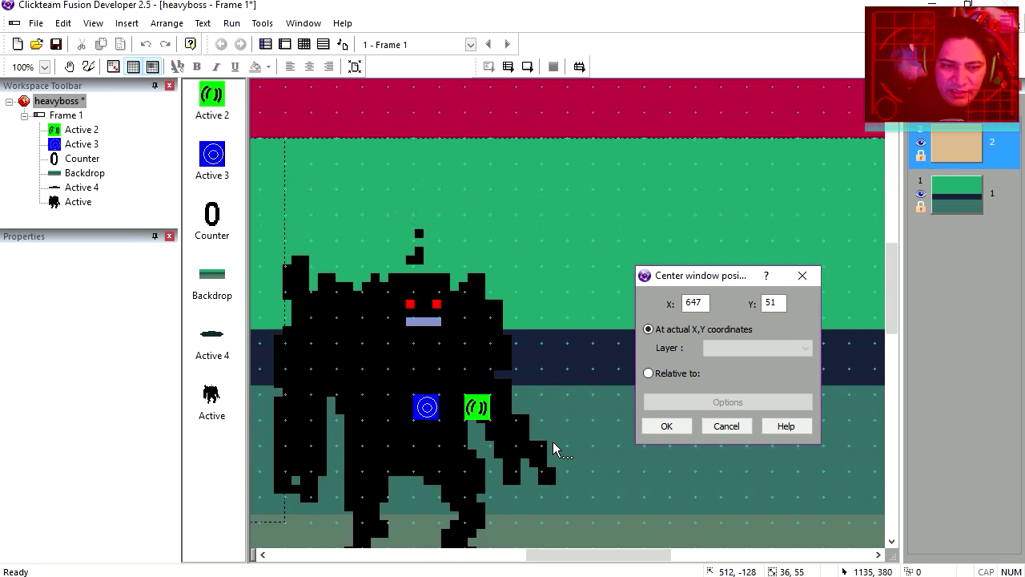
left_click(666, 426)
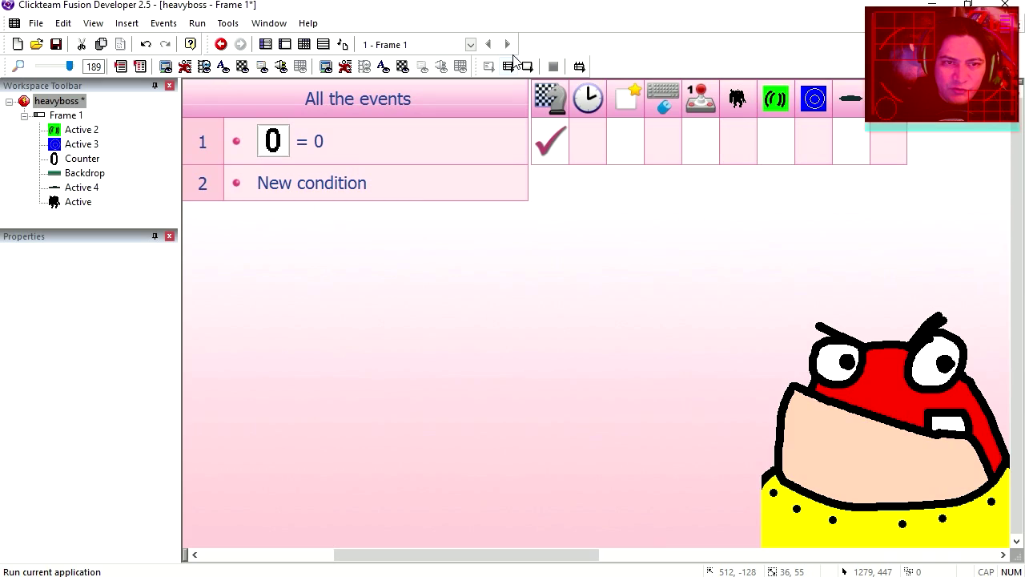
key("F8")
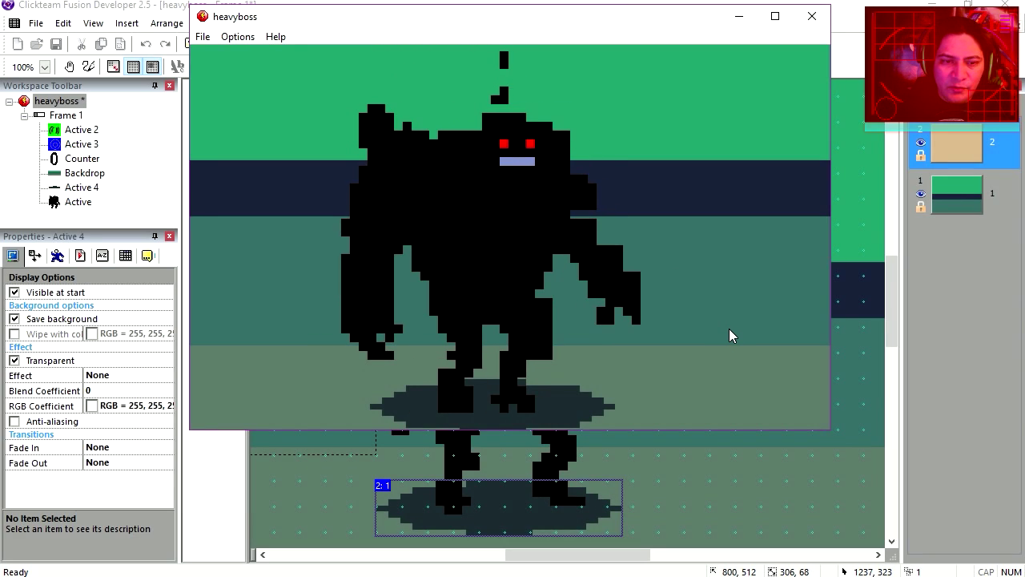
key("alt+F4")
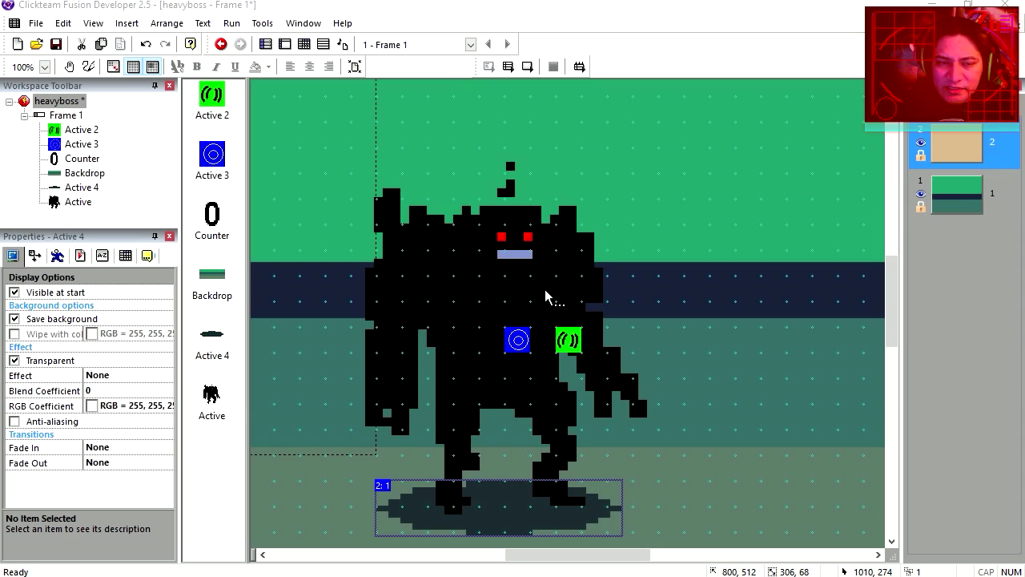
Check Frame 7 of the robot animation and create an event that adds to the Counter when Active's current frame equals 7
double_click(544, 297)
left_click(597, 490)
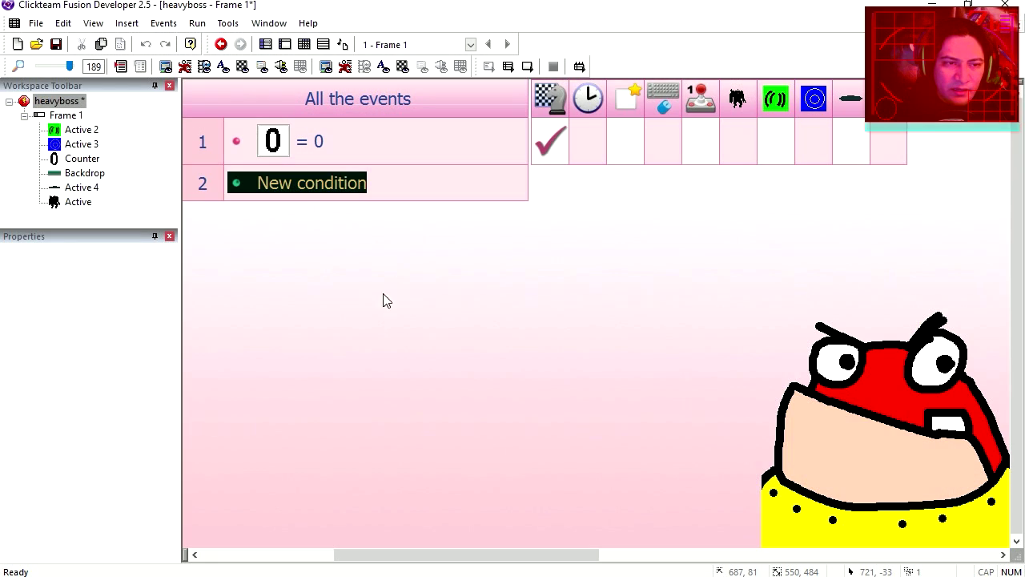
left_click(319, 184)
right_click(442, 288)
mouse_move(520, 377)
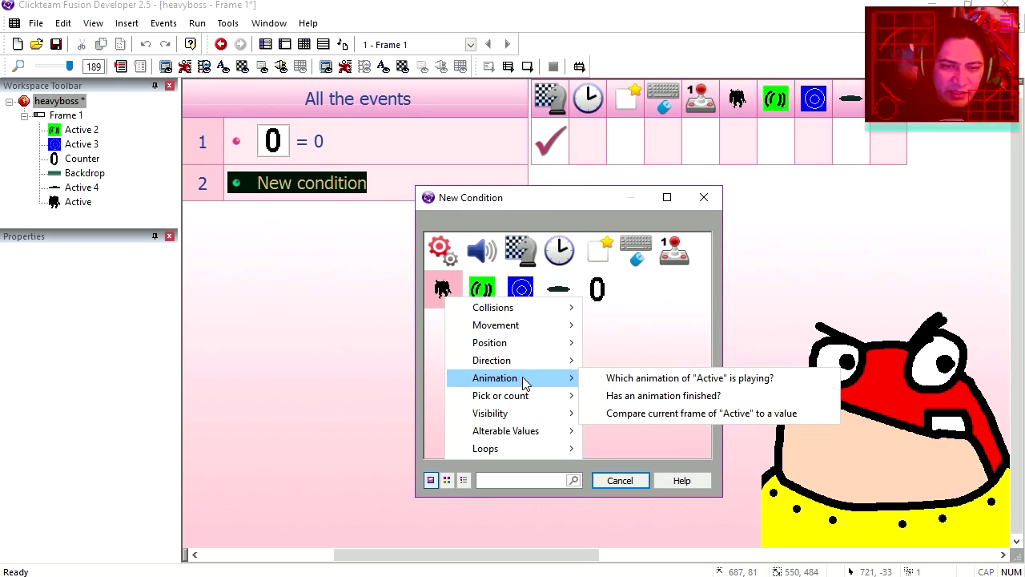
left_click(670, 414)
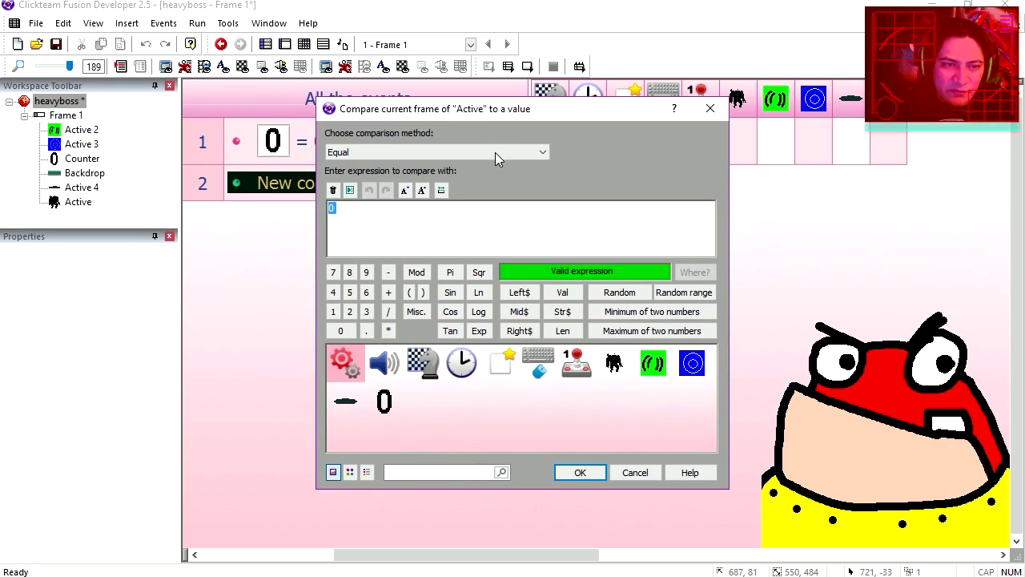
left_click(333, 272)
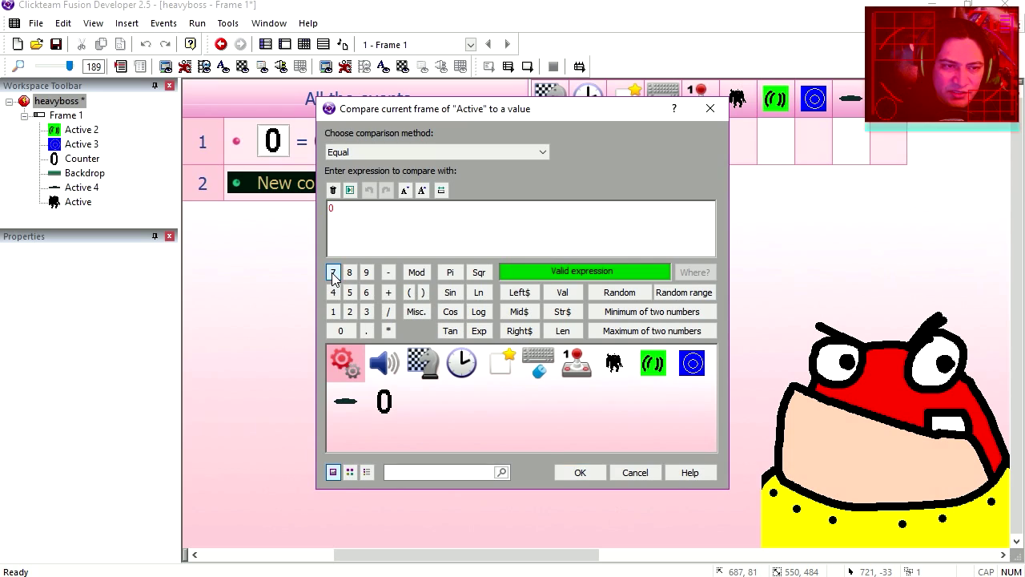
left_click(573, 472)
right_click(666, 212)
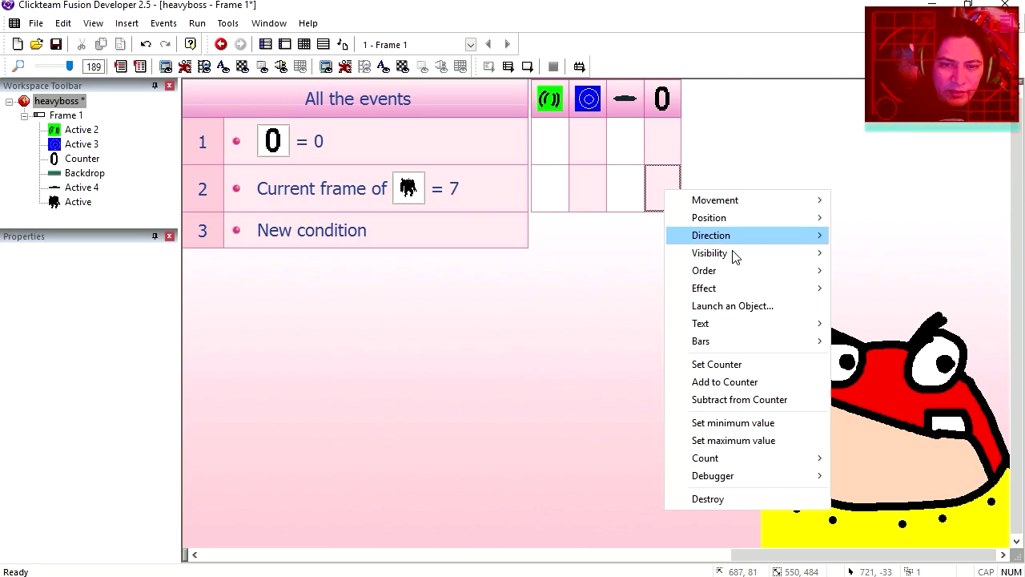
left_click(736, 382)
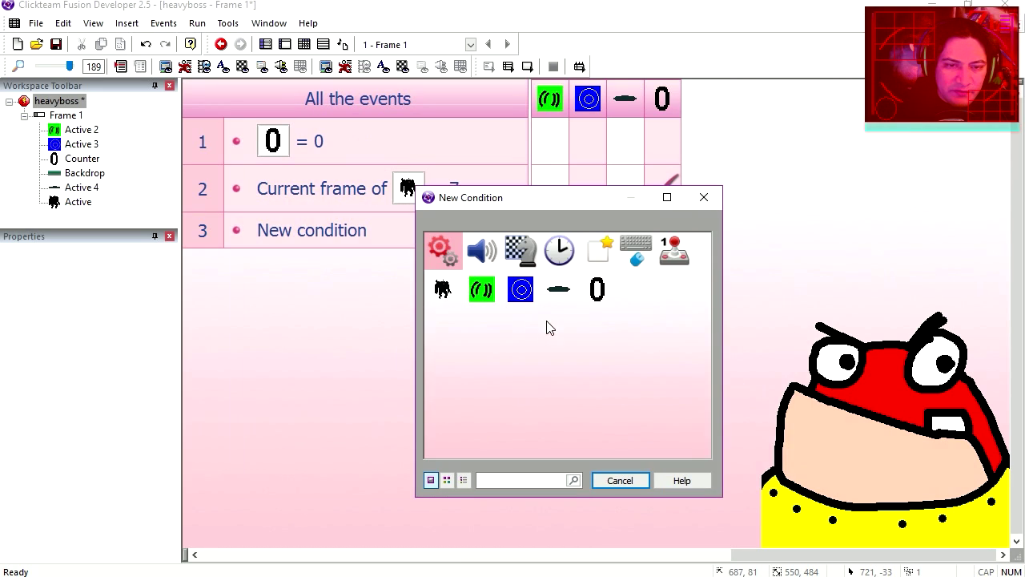
Create an event for the Counter being greater than 0 and copy the Add to Counter action into it
left_click(596, 289)
left_click(709, 432)
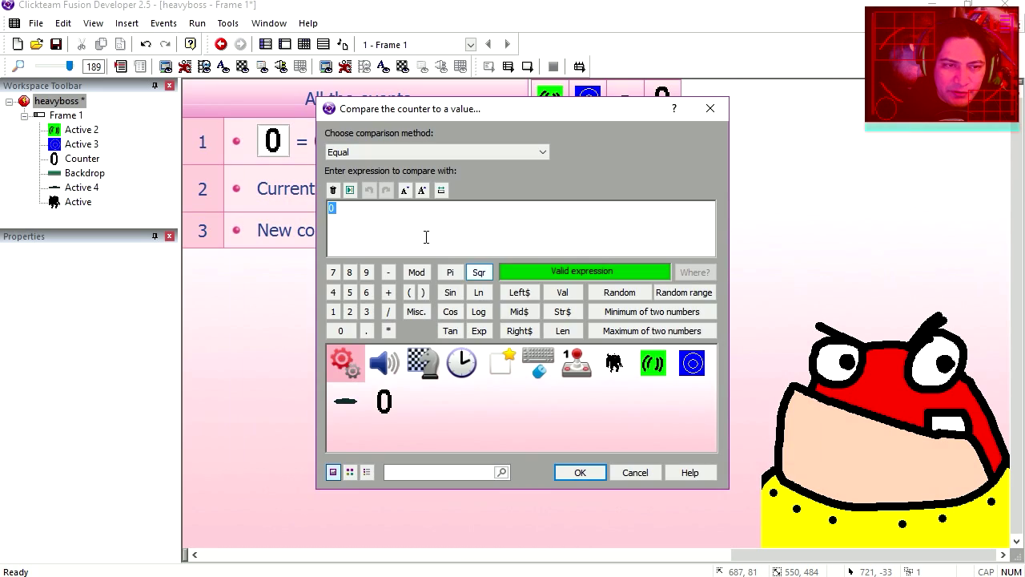
left_click(579, 469)
left_click_drag(661, 196, 654, 234)
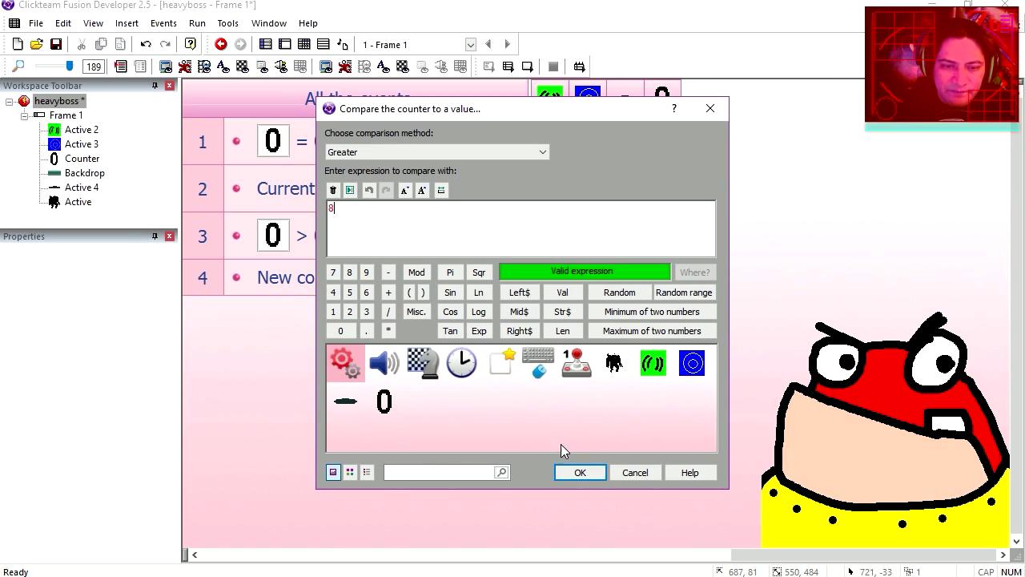
Create an event for the Counter being greater than 8 that sets the Counter to 0
left_click(578, 472)
right_click(658, 279)
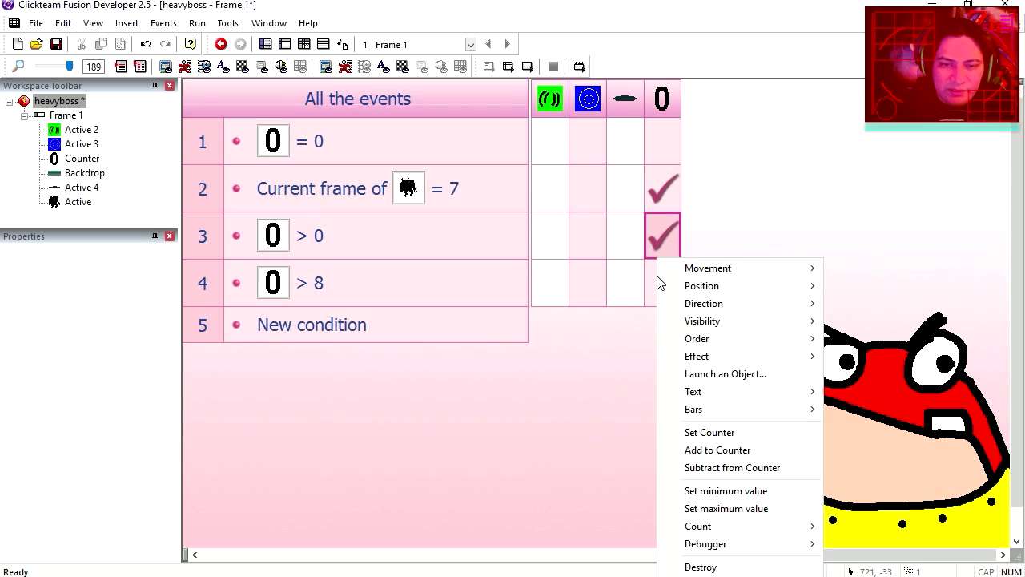
left_click(710, 431)
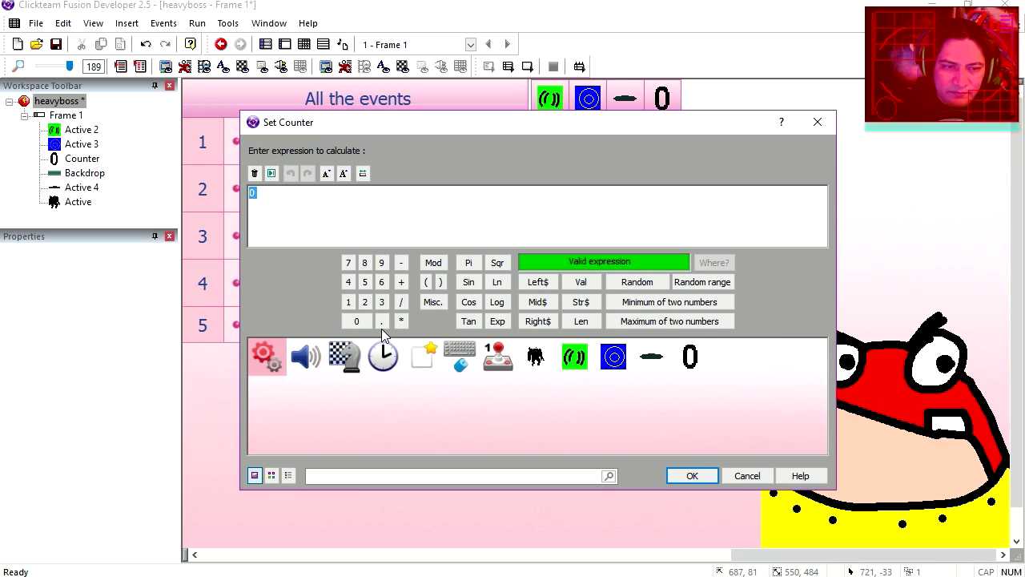
left_click(356, 320)
left_click(692, 475)
Place the Counter in the visible area beside the robot's head and test-run the application
key("ctrl+m")
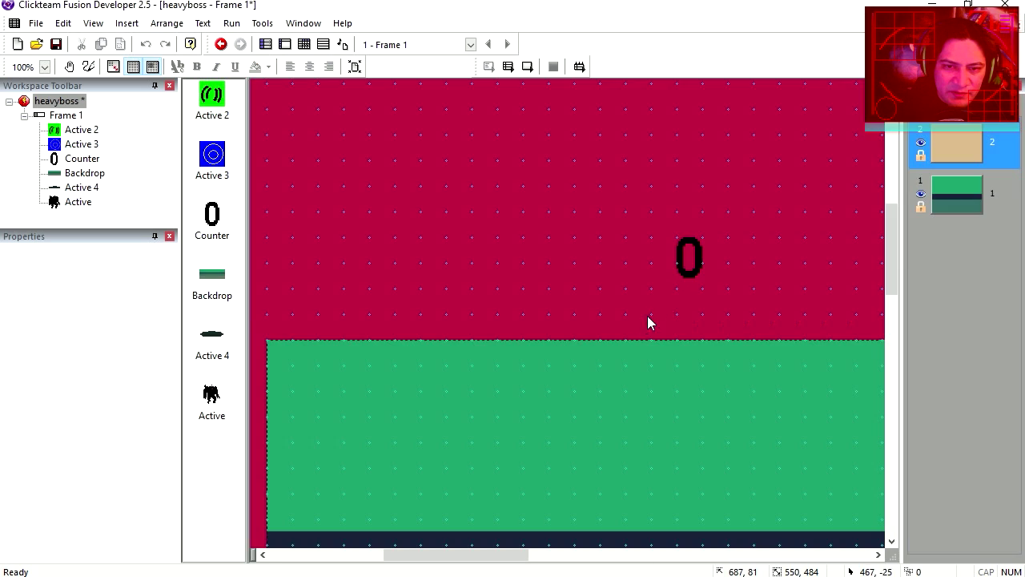
left_click(695, 261)
key("F8")
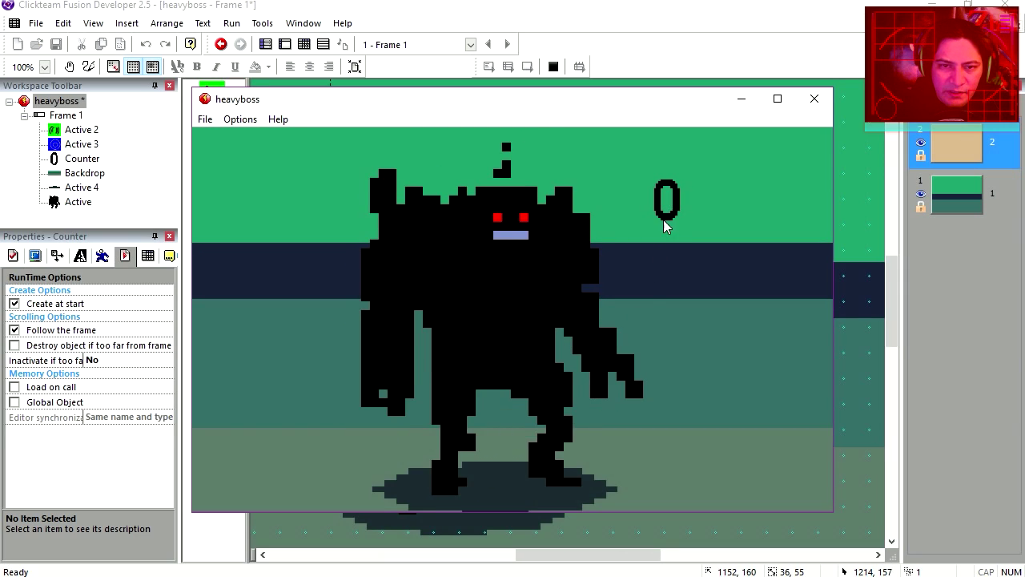
left_click(814, 98)
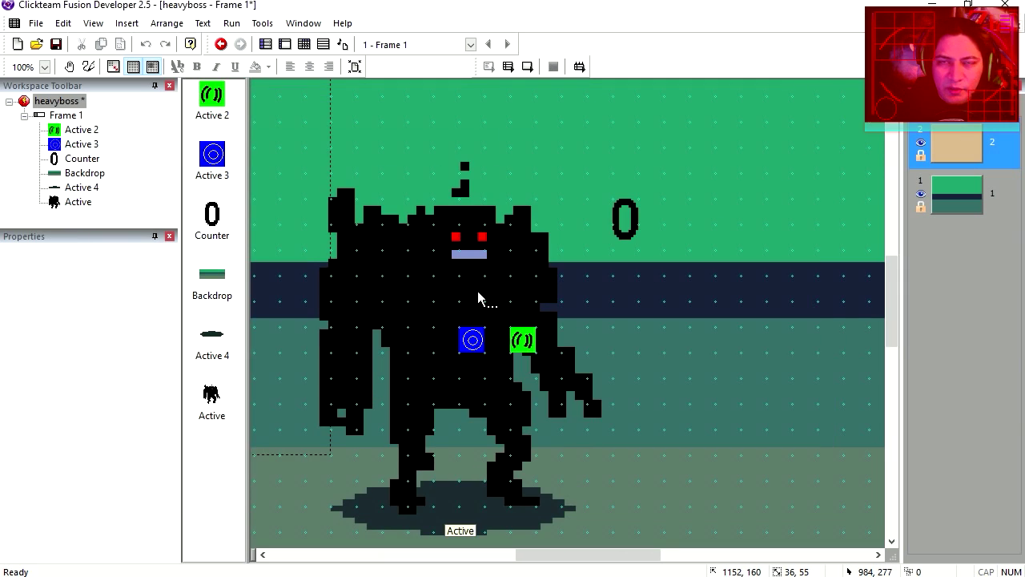
Check Frame 2 of the robot animation, duplicate the frame 7 event with its comparison value set to 2, and test-run the application
double_click(478, 297)
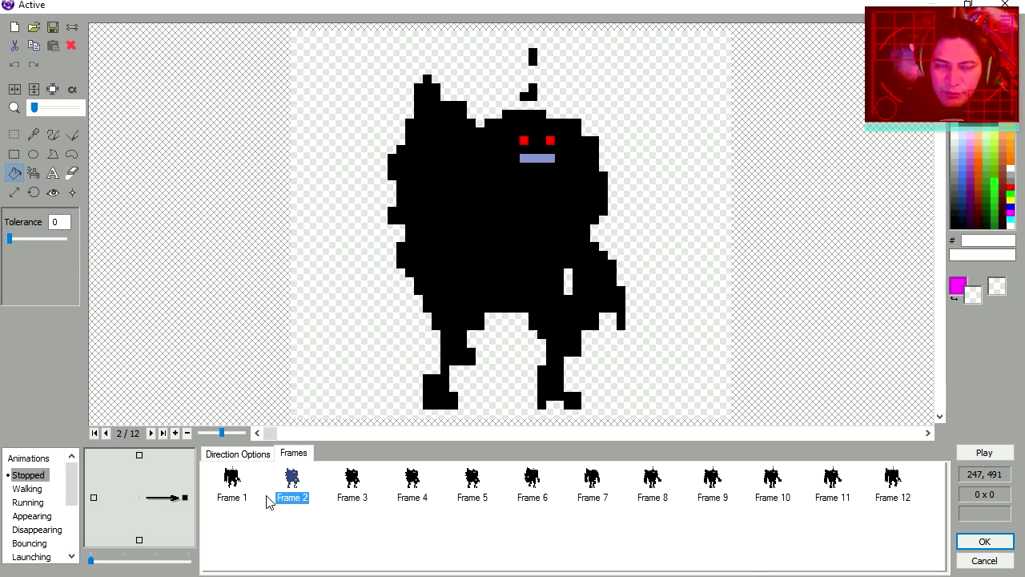
key("Return")
key("ctrl+v")
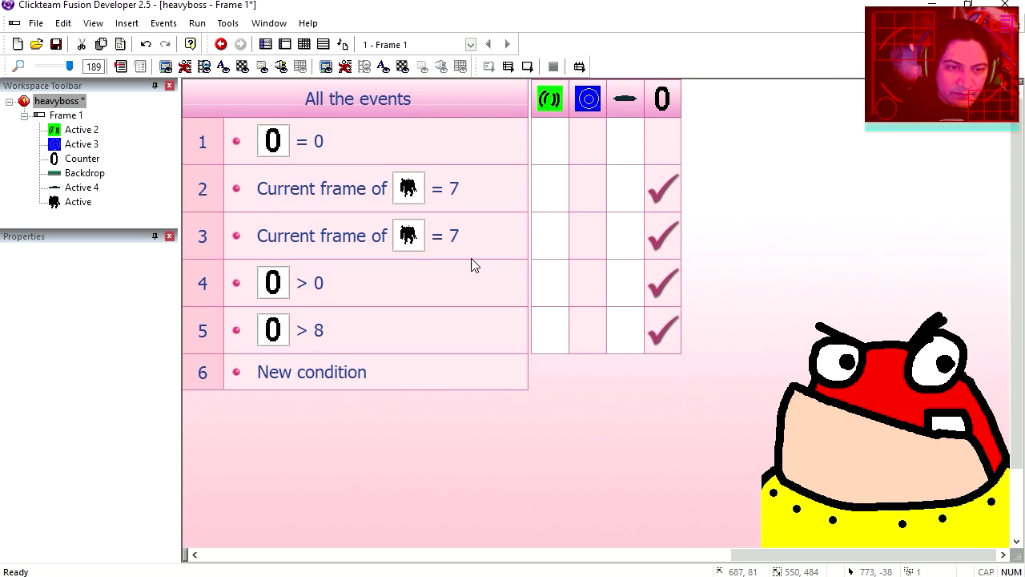
double_click(455, 242)
type("2")
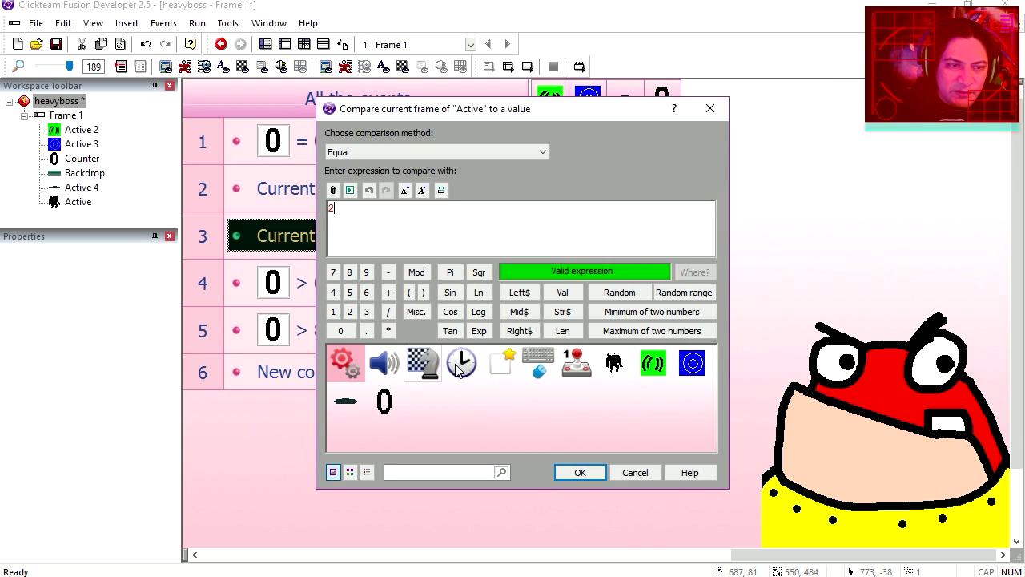
key("Return")
key("F7")
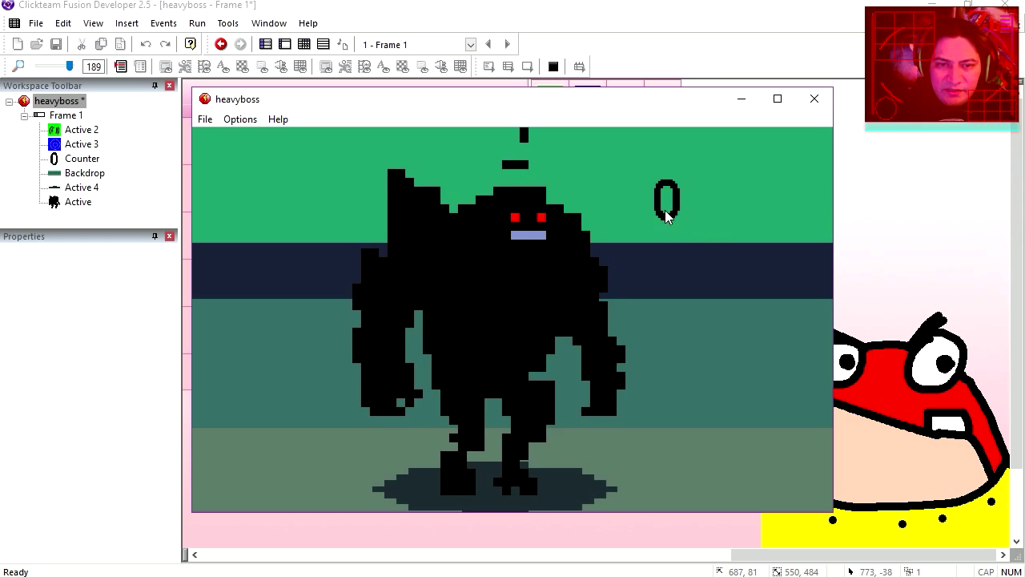
key("alt+F4")
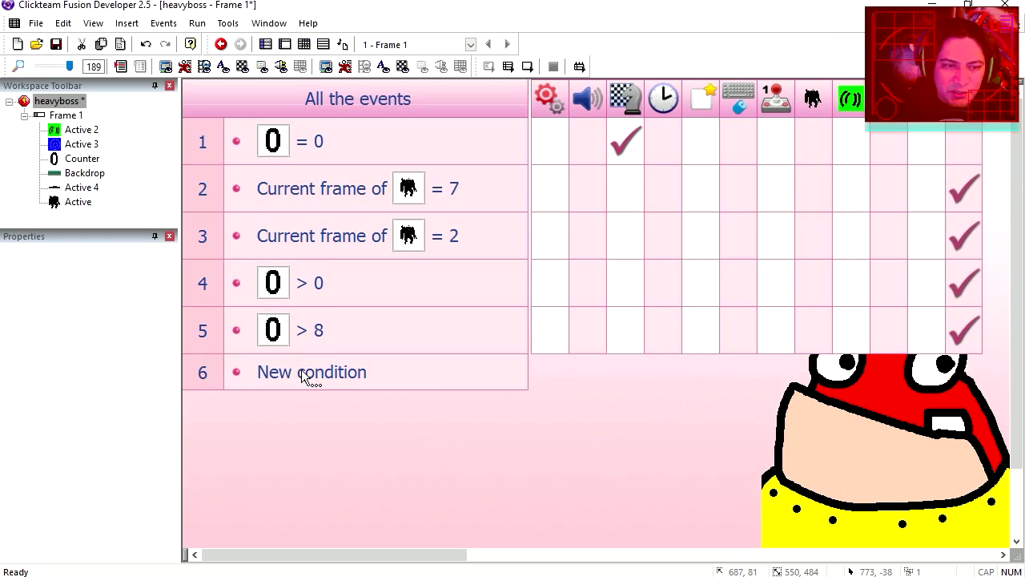
Add a second event with the condition that the Counter is greater than 0, placed directly below the Counter = 0 event
double_click(307, 373)
left_click(599, 294)
left_click(712, 423)
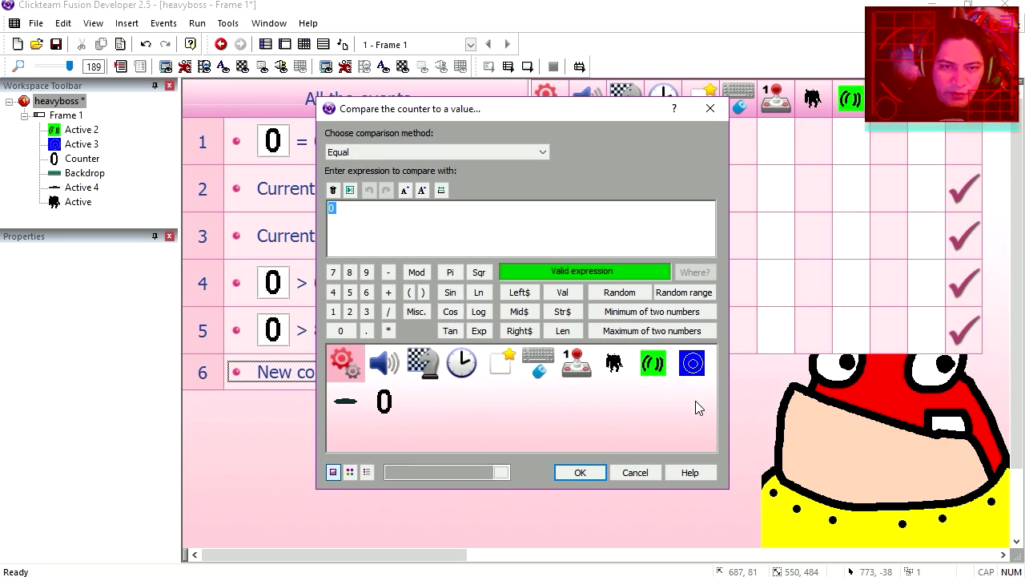
left_click(383, 152)
left_click(376, 217)
left_click(580, 472)
Copy the window-centering action into the new Counter > 0 event, make it relative to Active 2, and test-run the application
left_click_drag(620, 139, 632, 185)
right_click(631, 187)
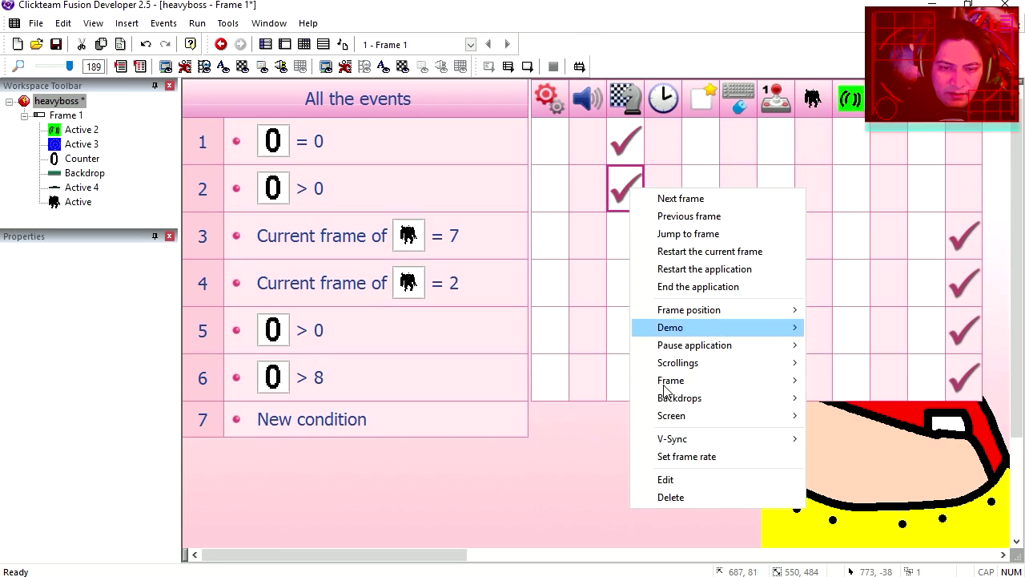
left_click(674, 480)
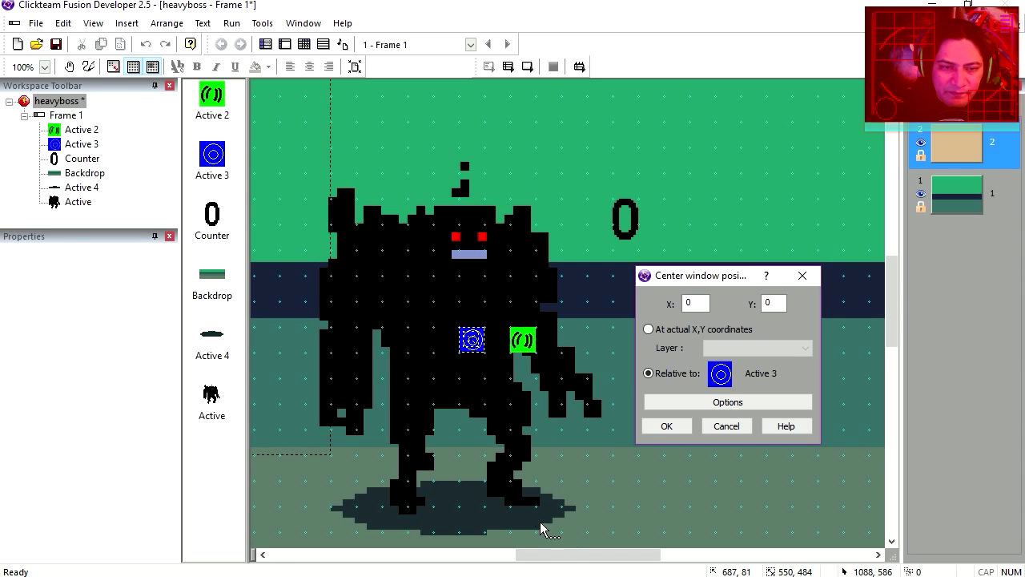
left_click(524, 343)
key("Return")
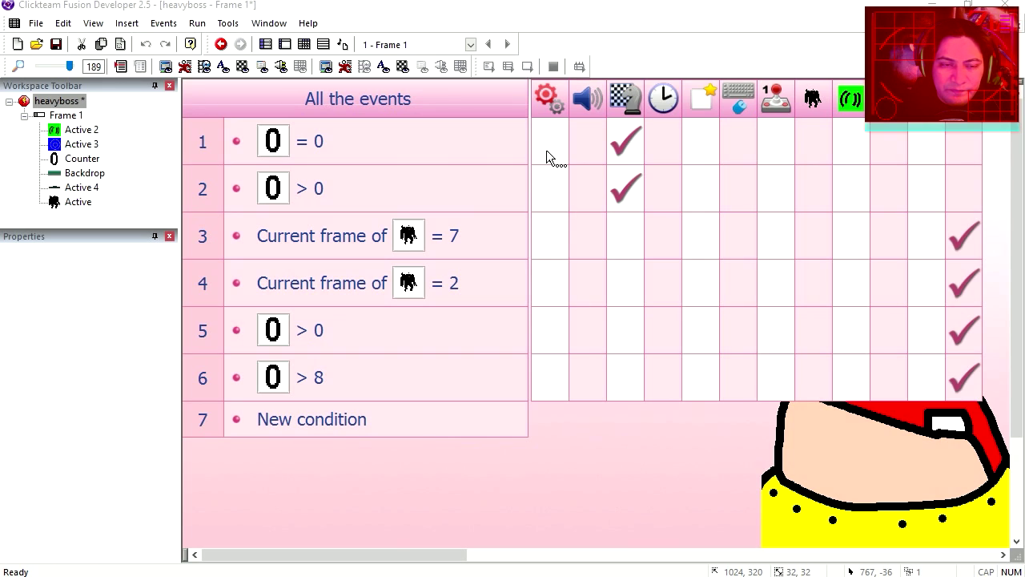
key("F8")
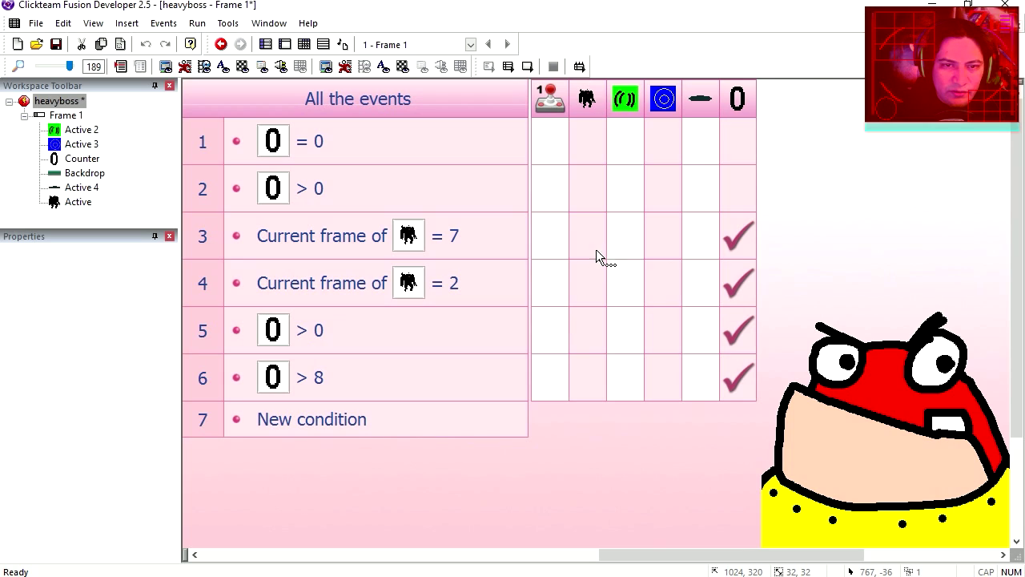
In the Counter = 0 event, set Active 2's position to 0, 0 relative to Active 3, and test-run the game
right_click(631, 140)
mouse_move(677, 168)
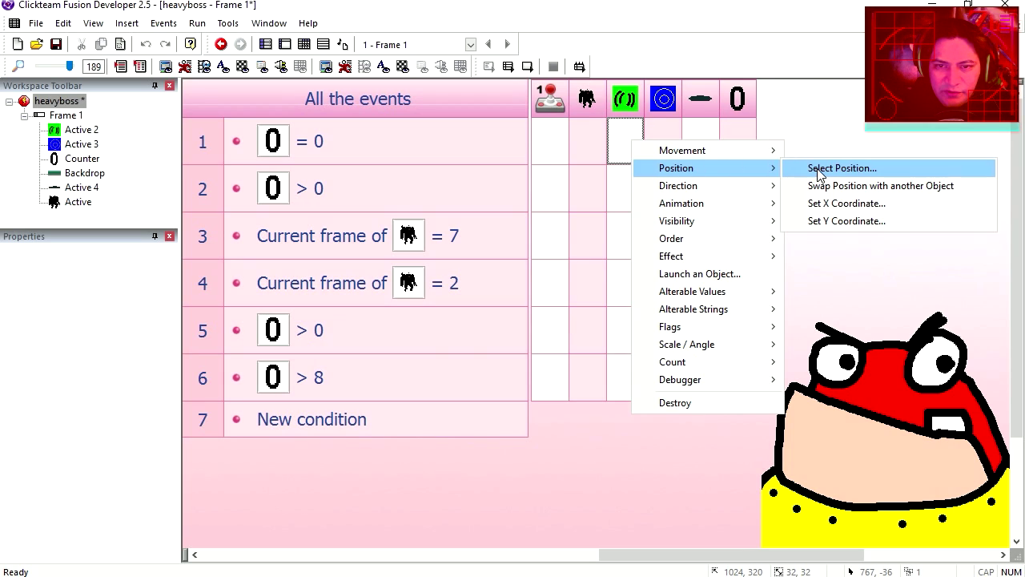
left_click(820, 175)
left_click(472, 340)
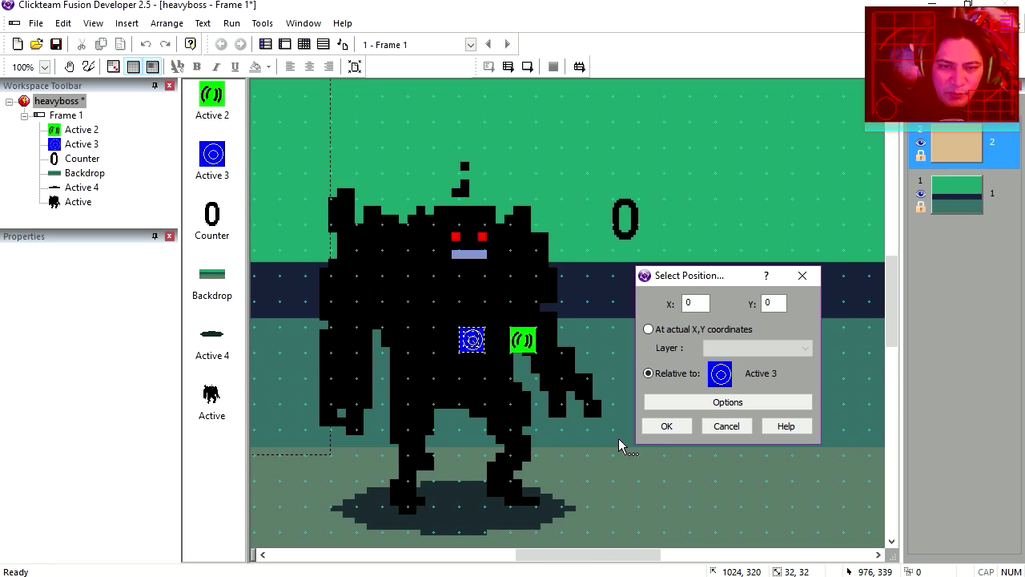
left_click(667, 426)
key("F7")
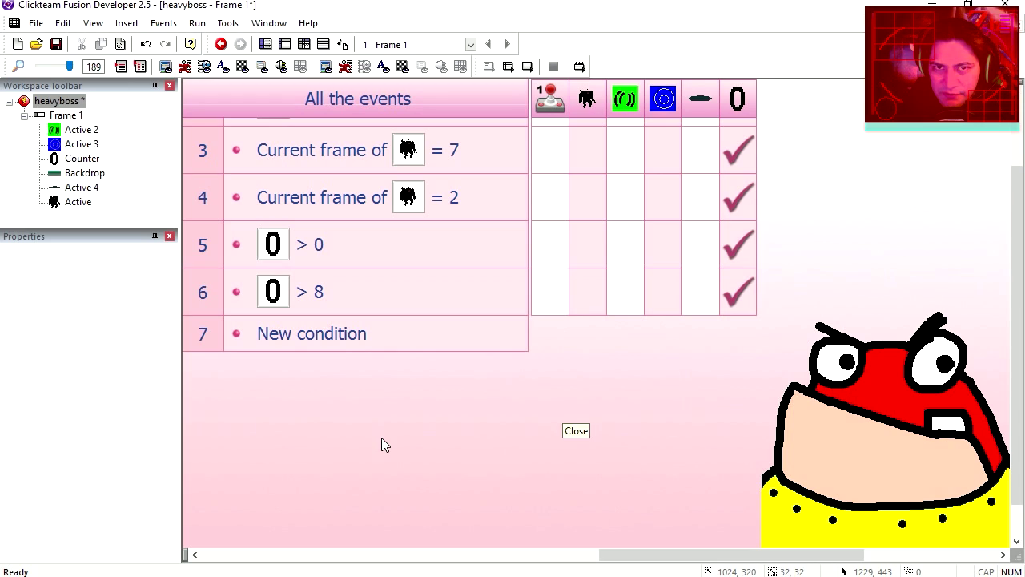
Add a new event at the end of the list with the conditions Counter > 0 and Every 00"-06
double_click(326, 334)
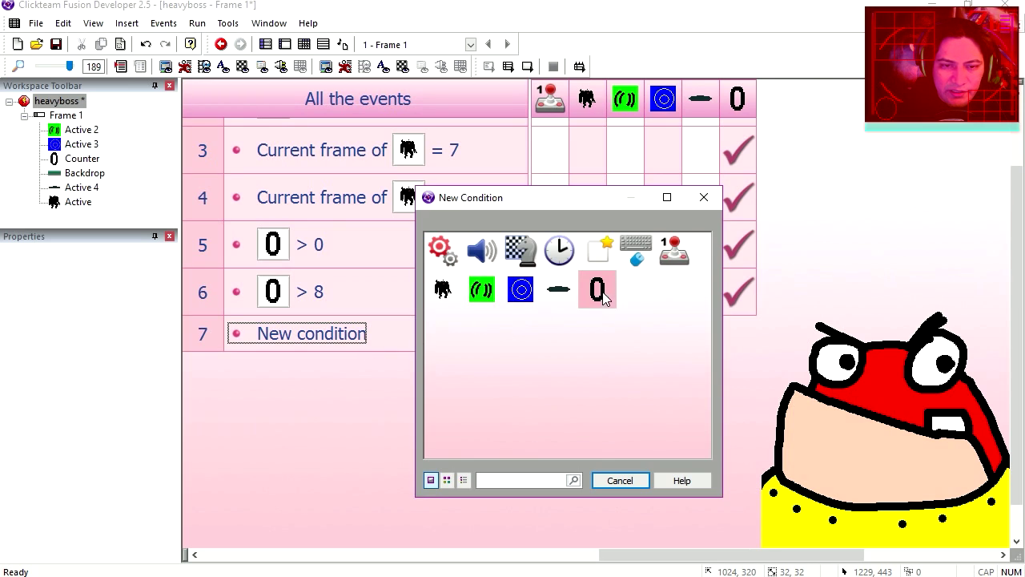
left_click(598, 290)
left_click(694, 425)
right_click(324, 340)
left_click(352, 365)
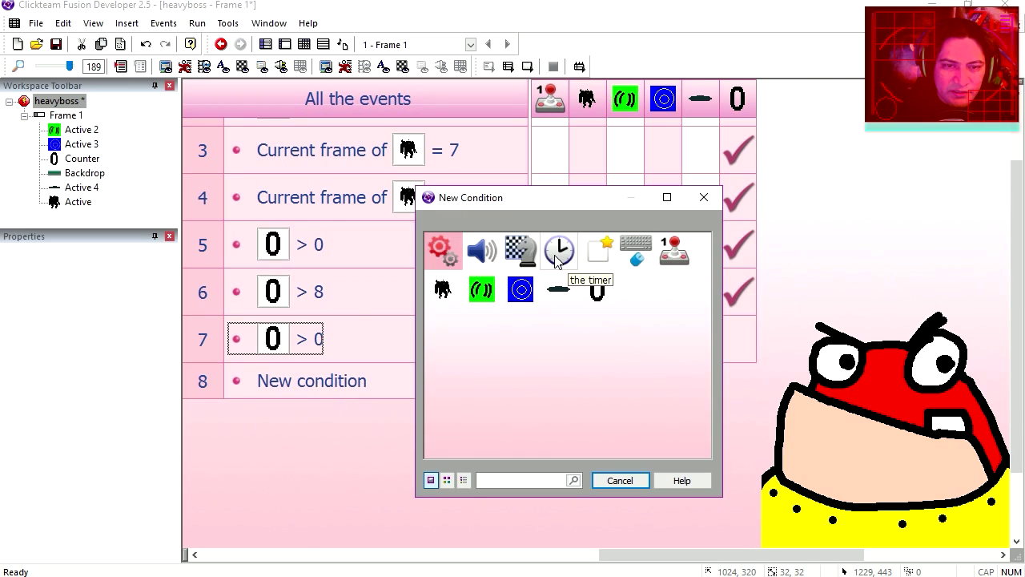
left_click(561, 256)
left_click(571, 268)
left_click_drag(590, 276, 599, 277)
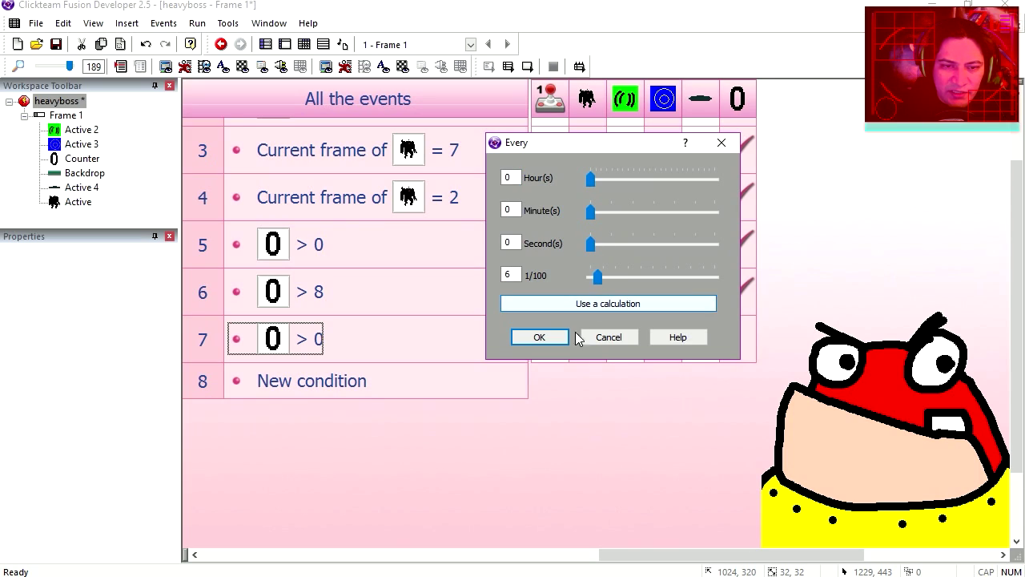
left_click(539, 337)
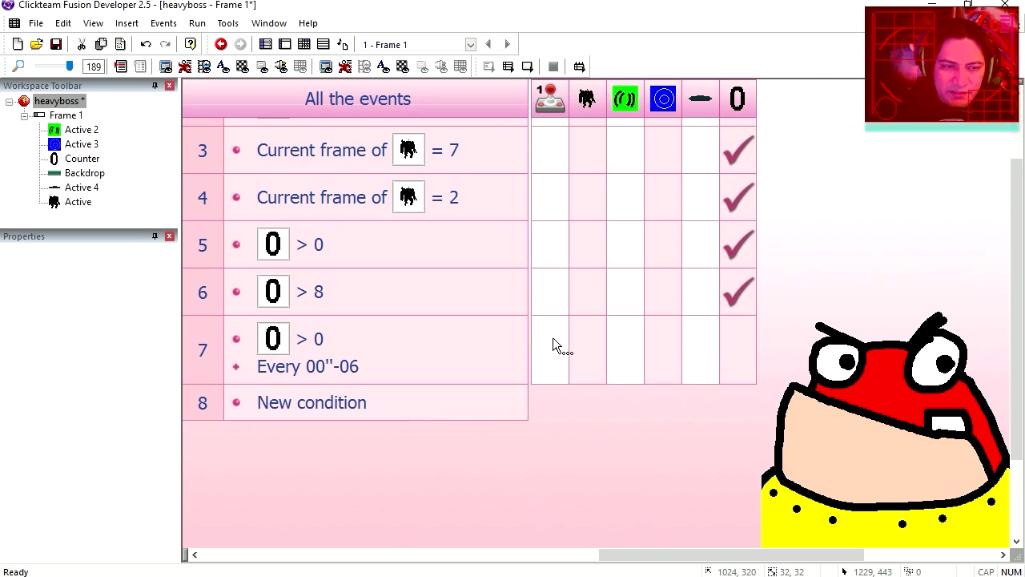
In the timed Counter > 0 event, set Active 2's X coordinate to X( "Active 2" ) + RRandom(-10, 10)
left_click(629, 359)
mouse_move(675, 116)
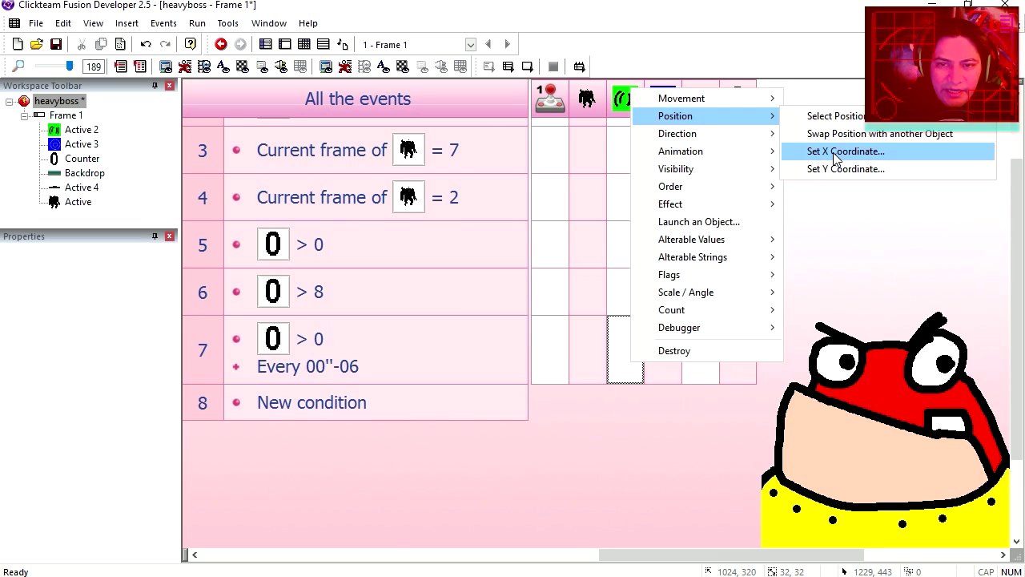
left_click(835, 152)
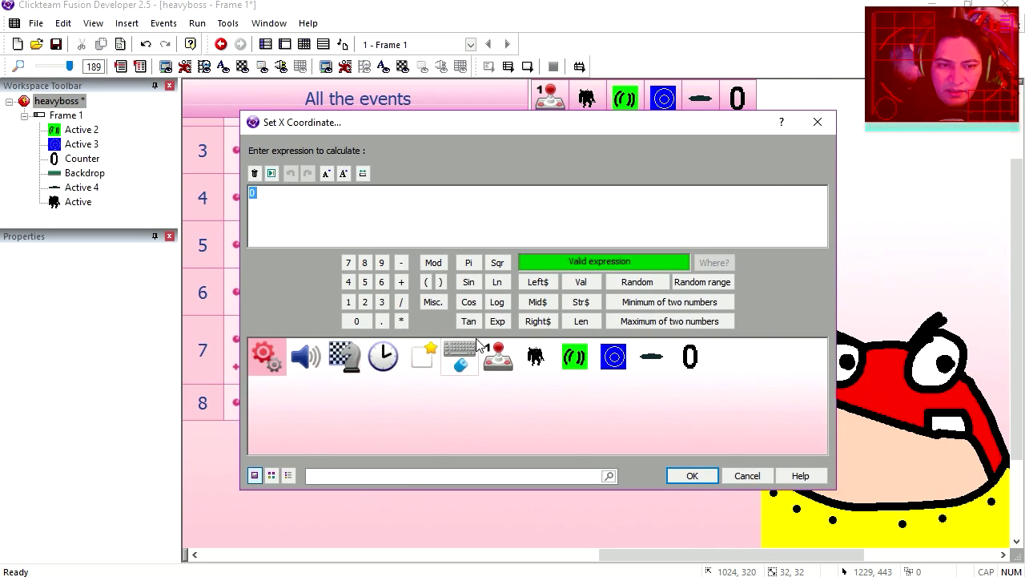
left_click(573, 361)
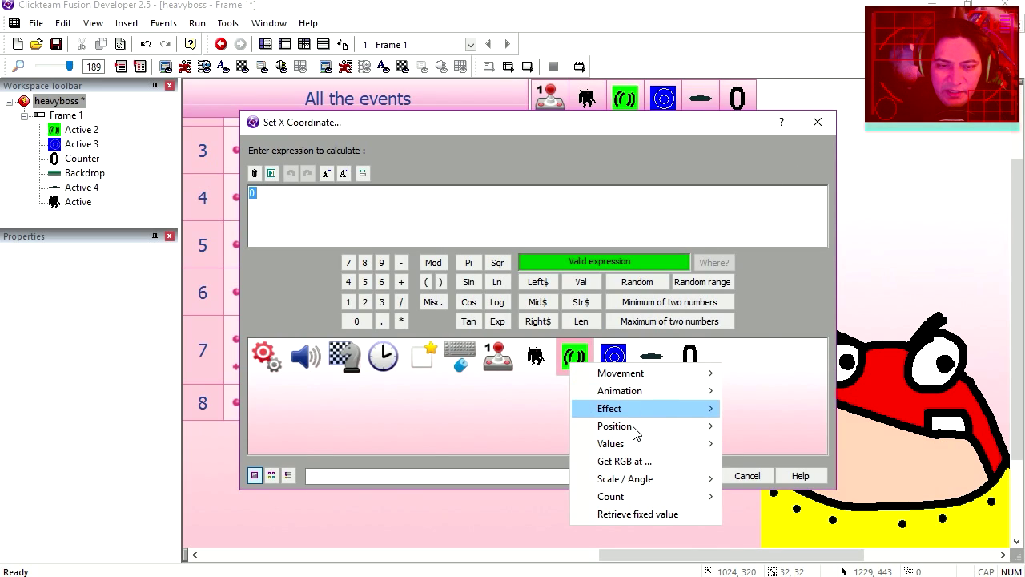
mouse_move(636, 437)
left_click(753, 214)
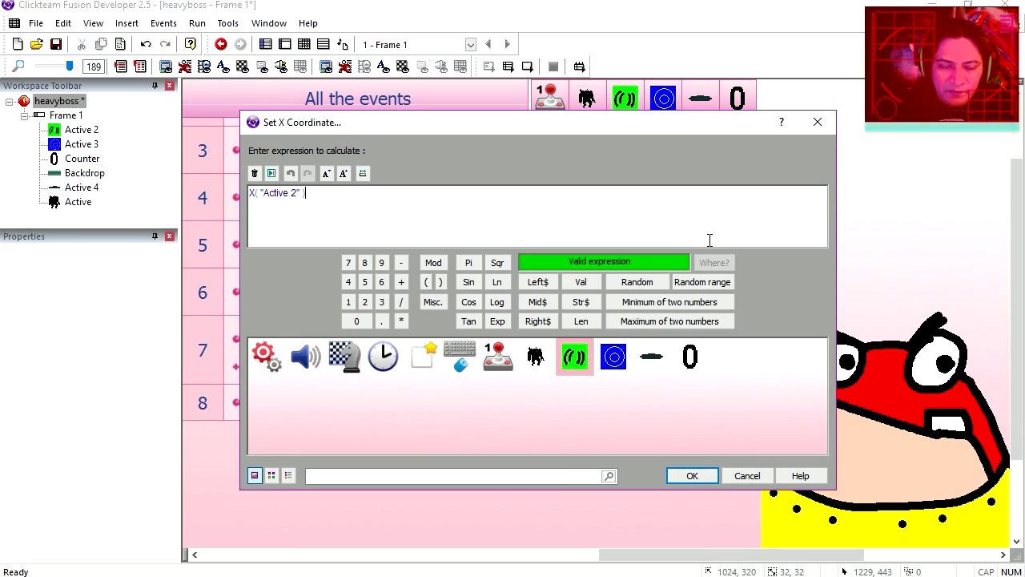
type("+")
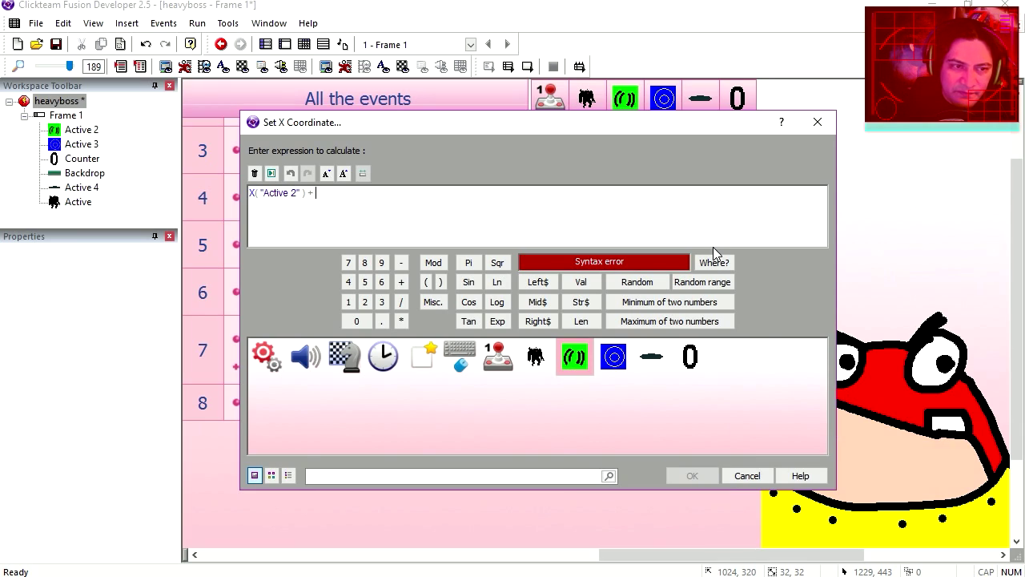
left_click(705, 282)
type("-")
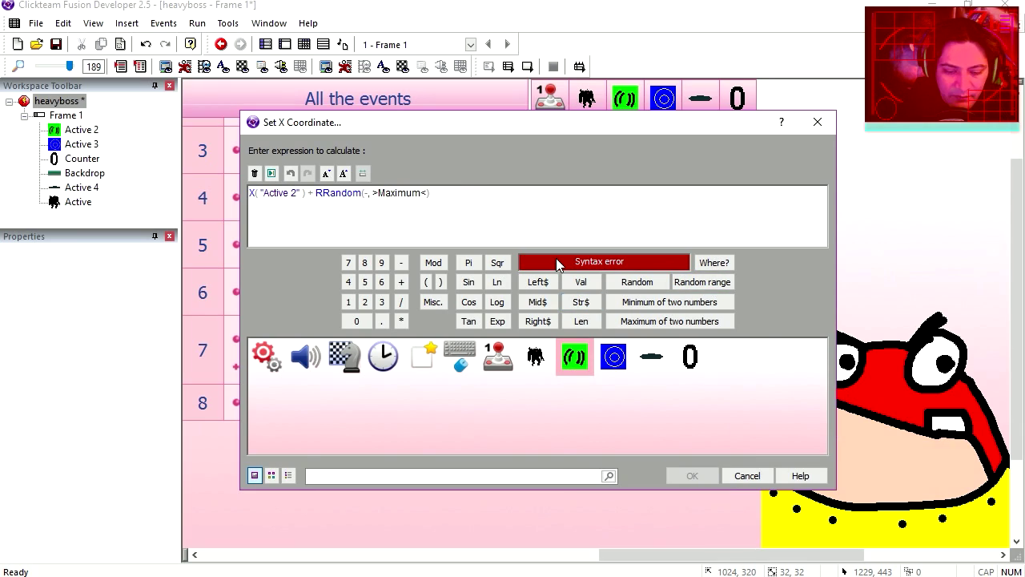
type("10")
key("Tab")
type("1")
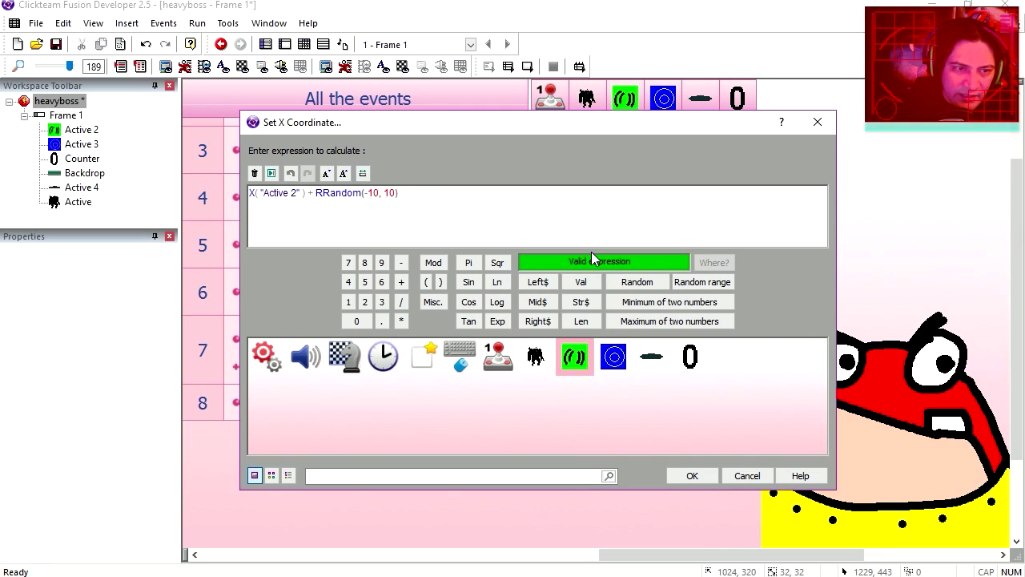
key("Return")
In the same timed event, set Active 2's Y coordinate to Y( "Active 2" )+RRandom(-10, 10), and test-run the application
left_click(625, 360)
mouse_move(668, 74)
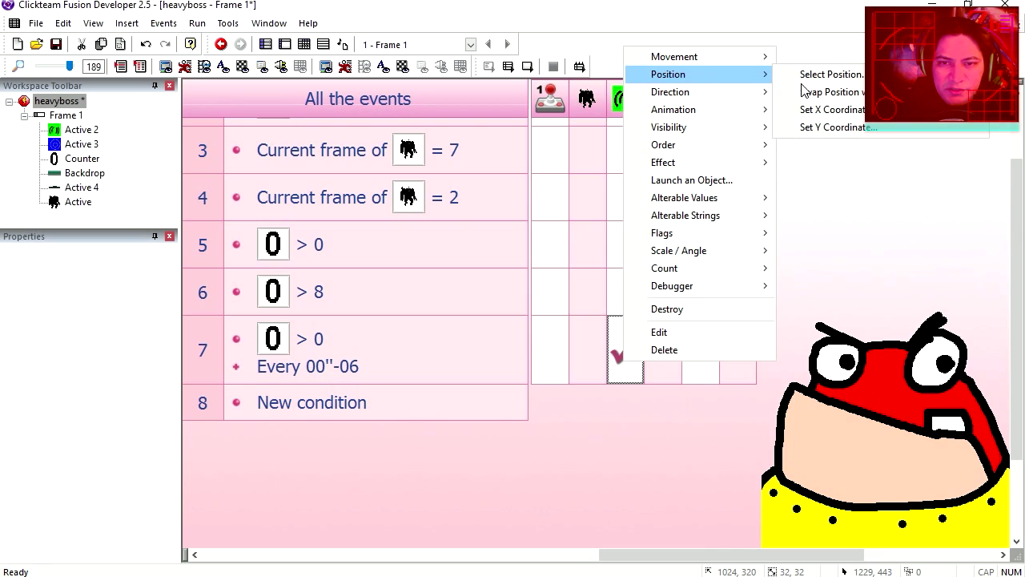
left_click(834, 127)
left_click(646, 343)
mouse_move(725, 417)
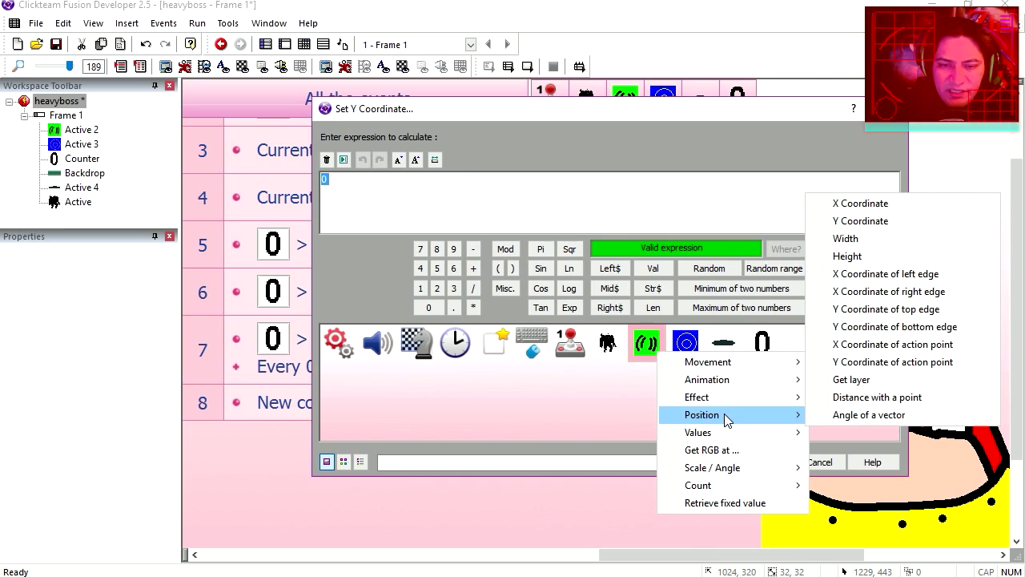
left_click(850, 220)
type("+")
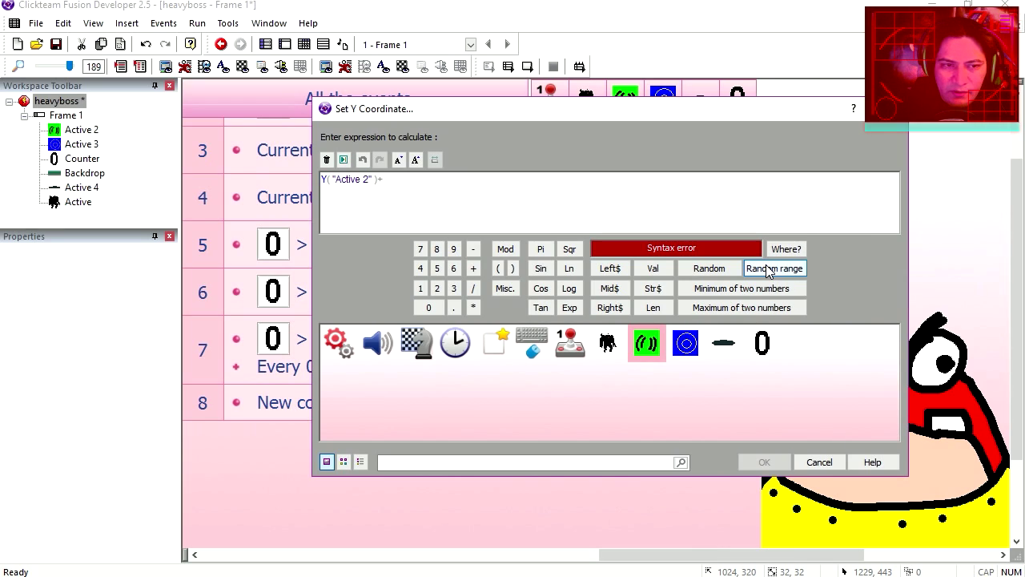
left_click(767, 271)
type("-")
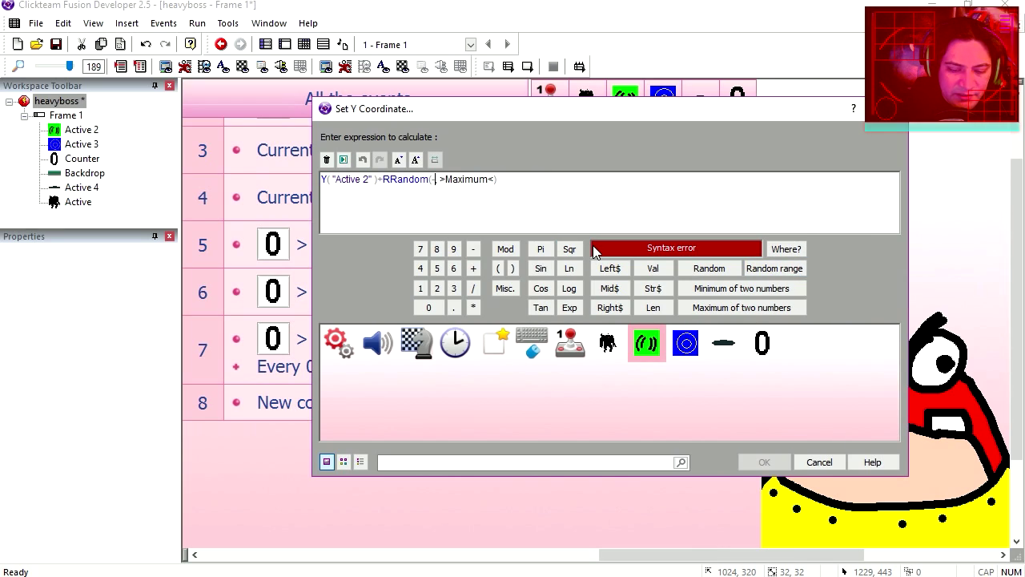
type("10")
left_click(454, 178)
type("10")
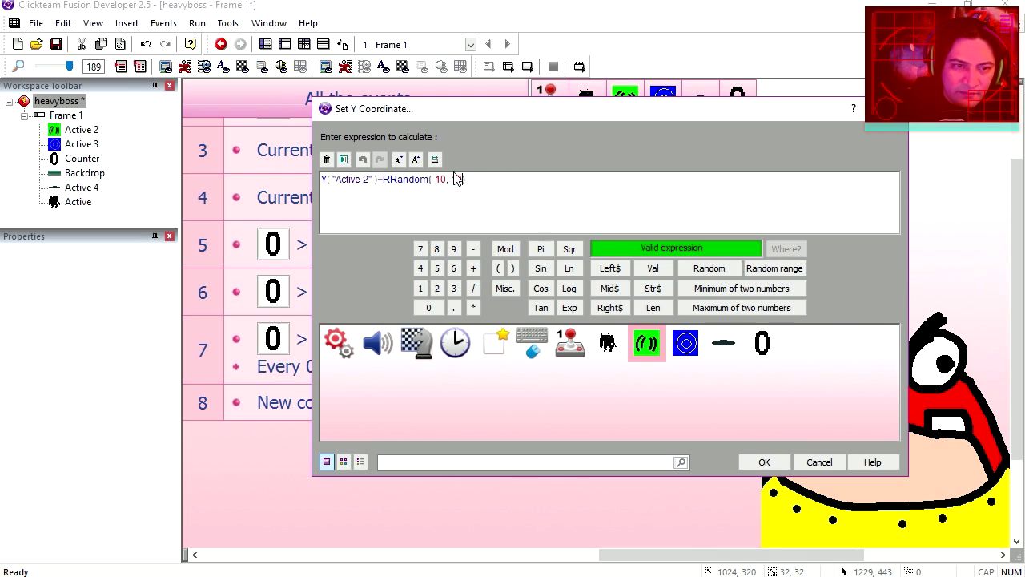
left_click(752, 460)
key("F8")
left_click_drag(584, 107, 587, 54)
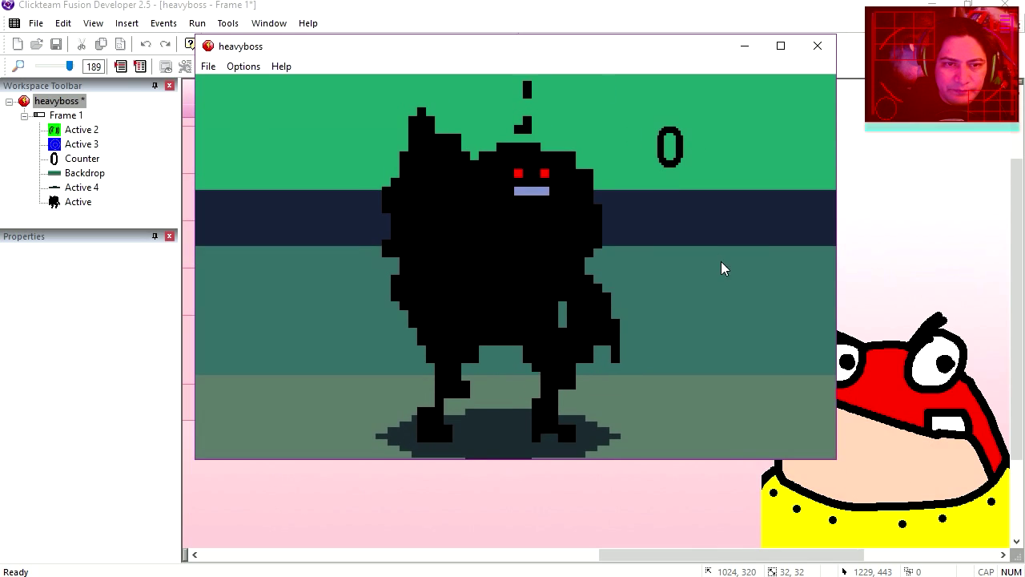